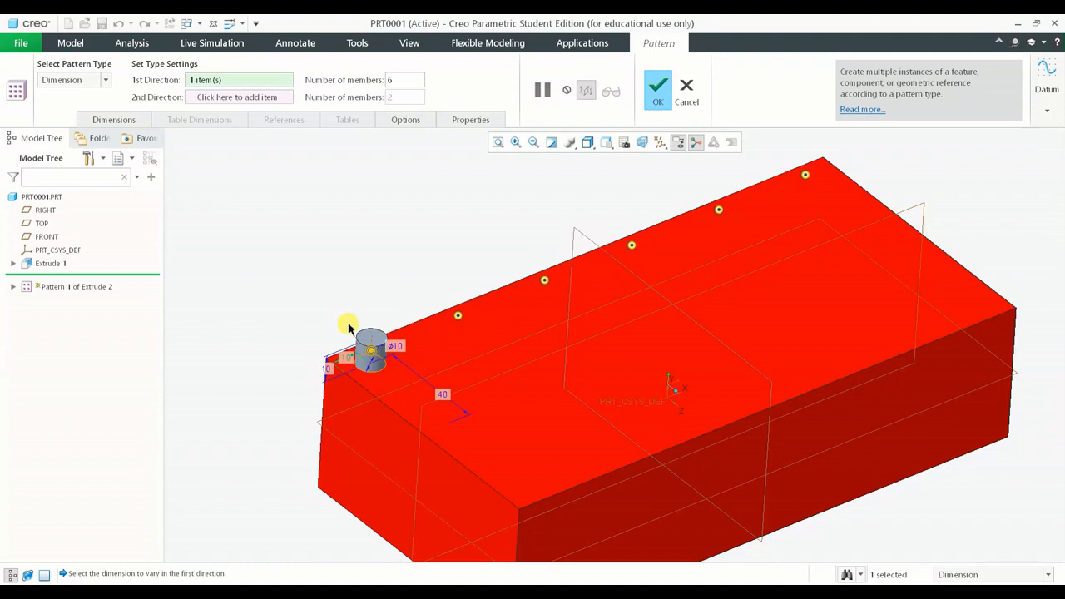
# - Remove the existing dimension from Direction 1 of the cylinder pattern
pyautogui.click(131, 120)
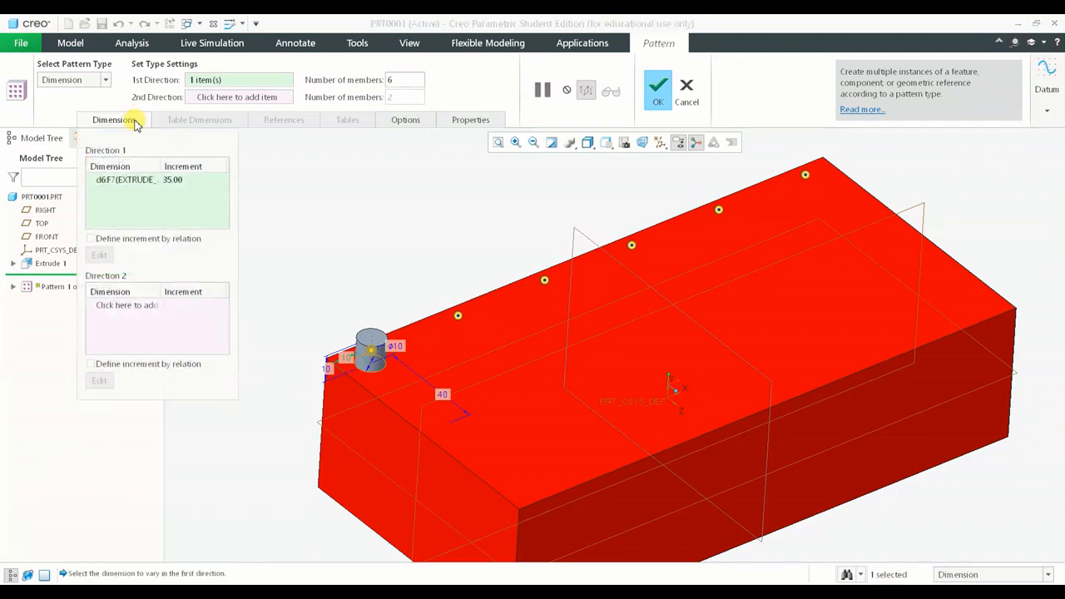
pyautogui.click(125, 179)
pyautogui.scroll(5, 333, 328)
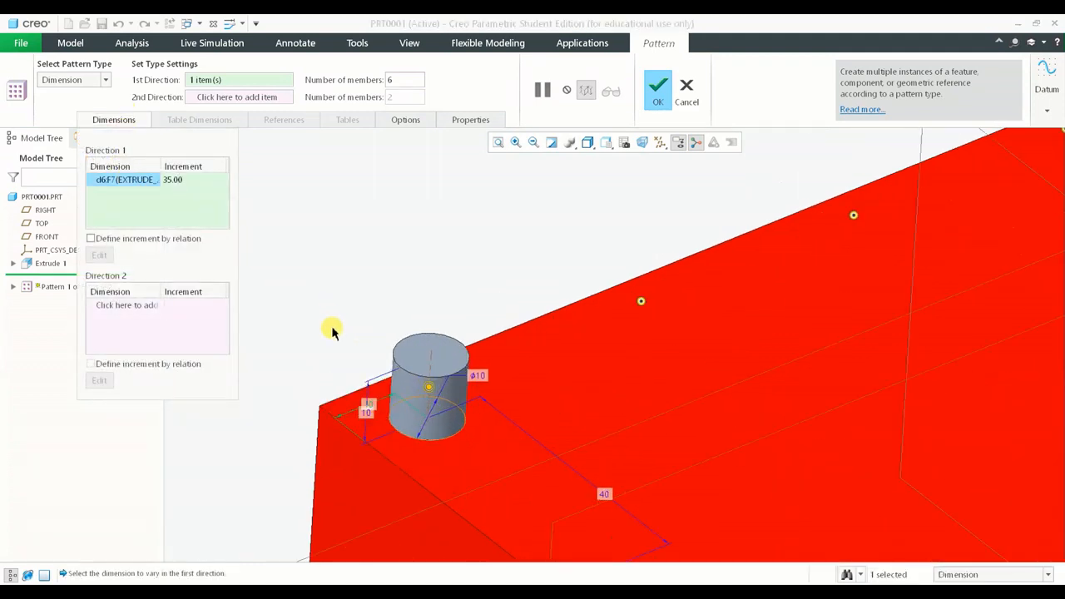
pyautogui.scroll(3, 427, 318)
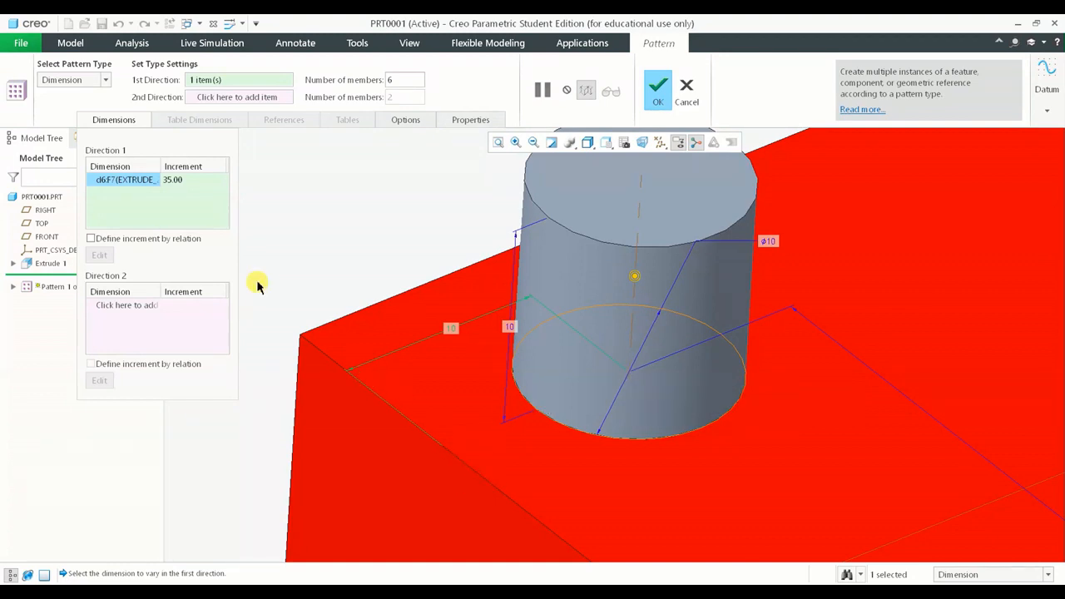
pyautogui.rightClick(149, 183)
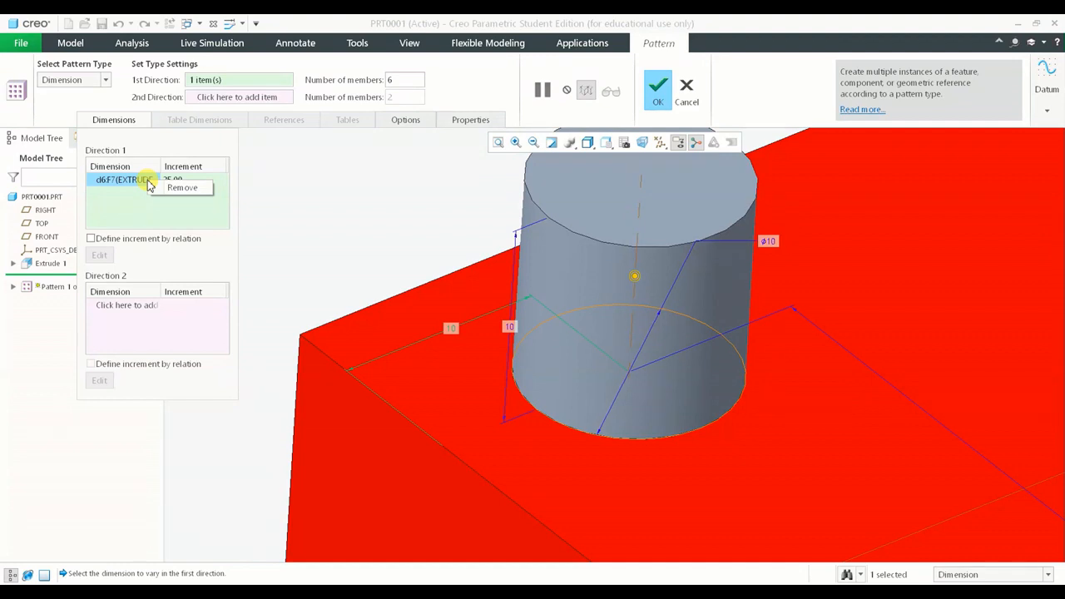
pyautogui.click(179, 188)
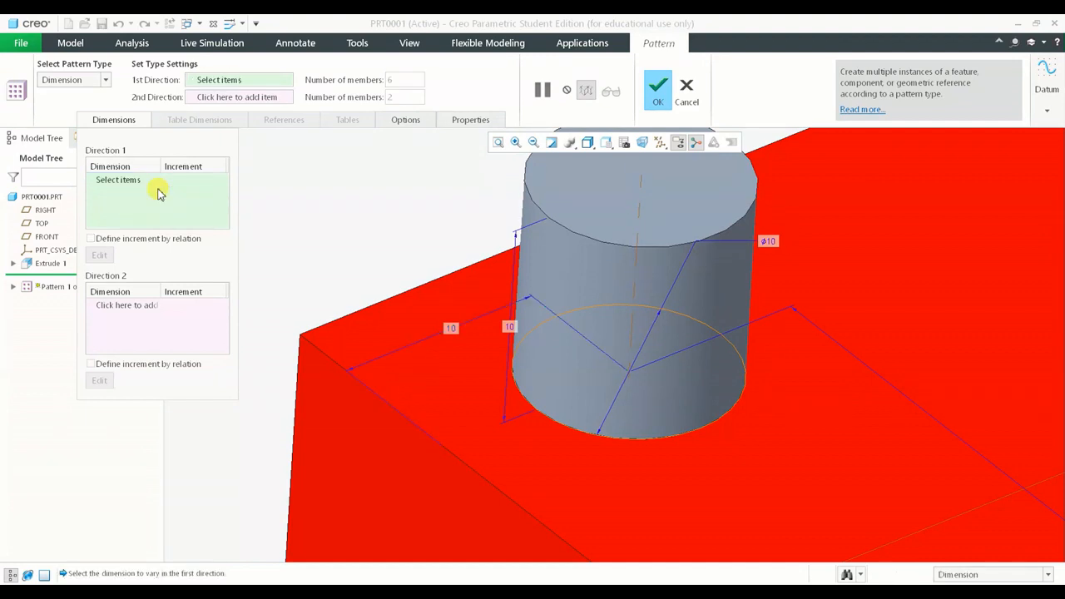
pyautogui.scroll(2, 514, 424)
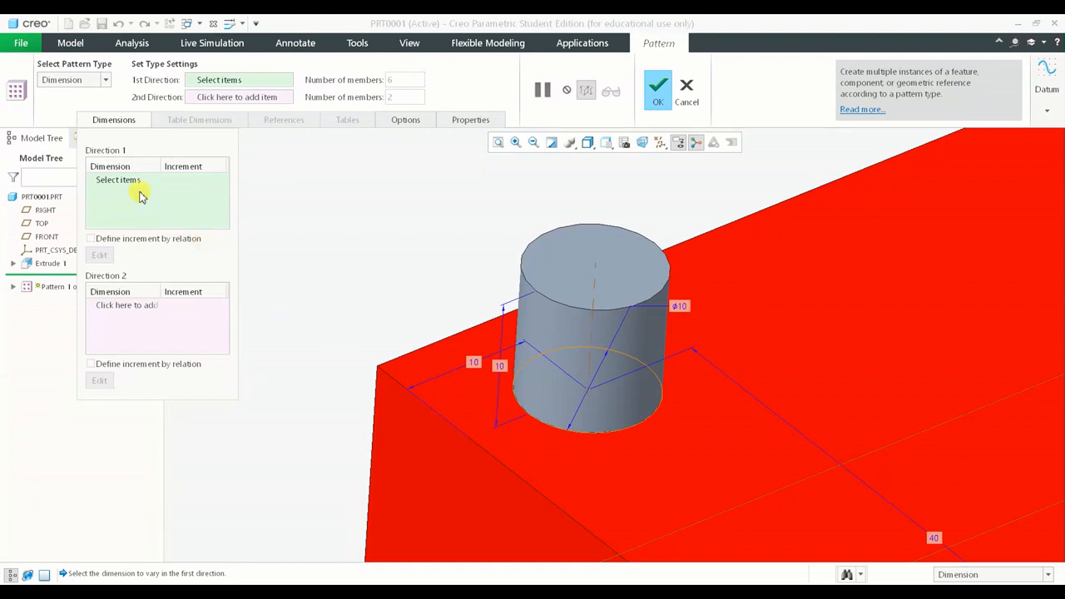
# - Use the cylinder's height dimension for Direction 1 of the pattern, with an increment of 15
pyautogui.click(504, 371)
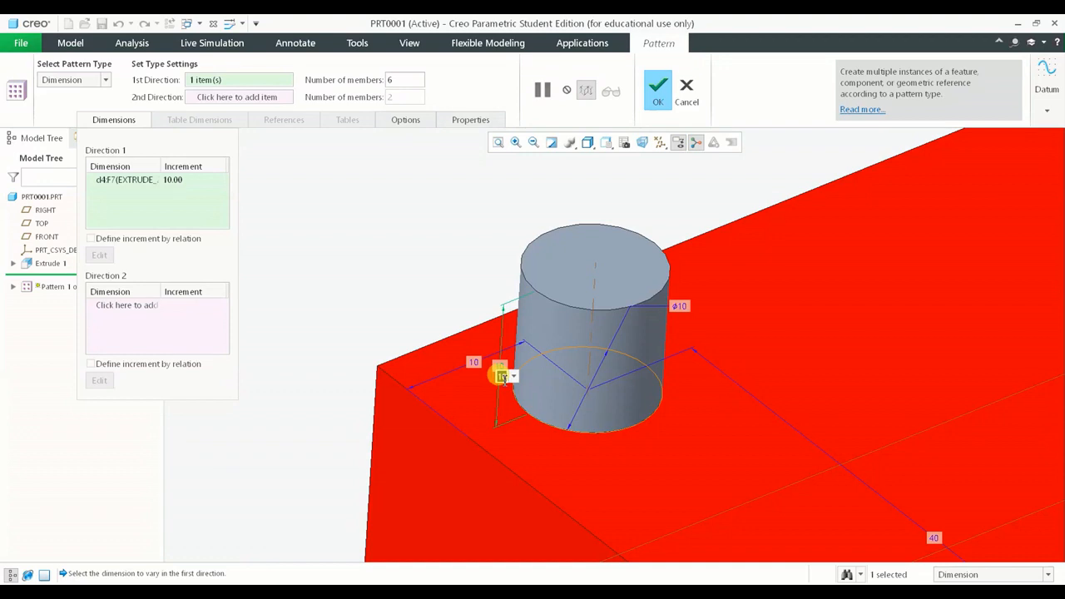
pyautogui.click(499, 375)
pyautogui.write('15')
pyautogui.press('Return')
pyautogui.scroll(3, 563, 426)
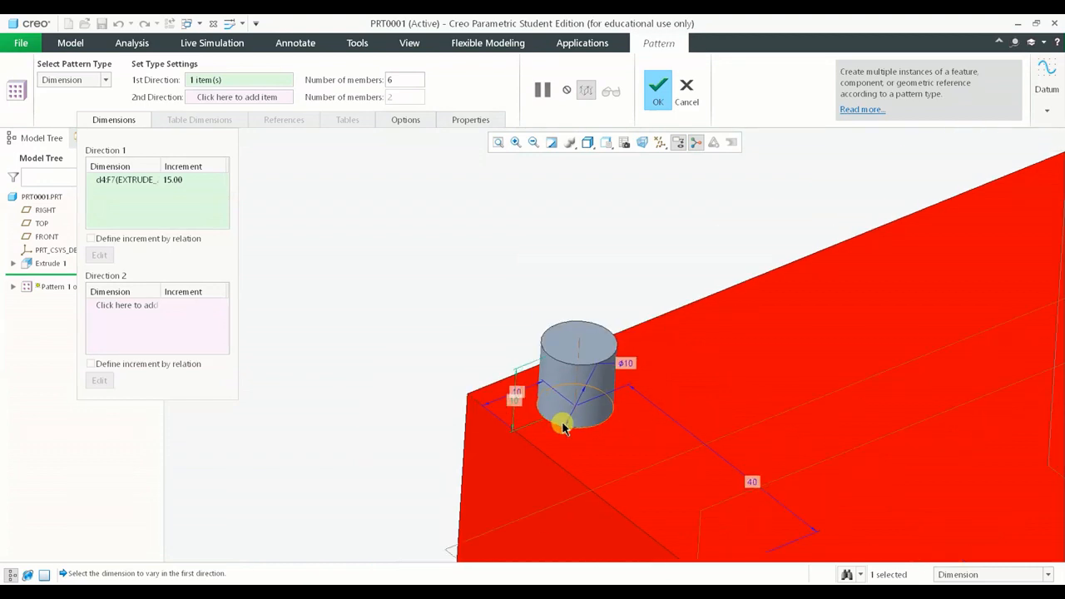
# - Check the cylinder's height dimension up close and apply the height-based pattern
pyautogui.scroll(1, 563, 426)
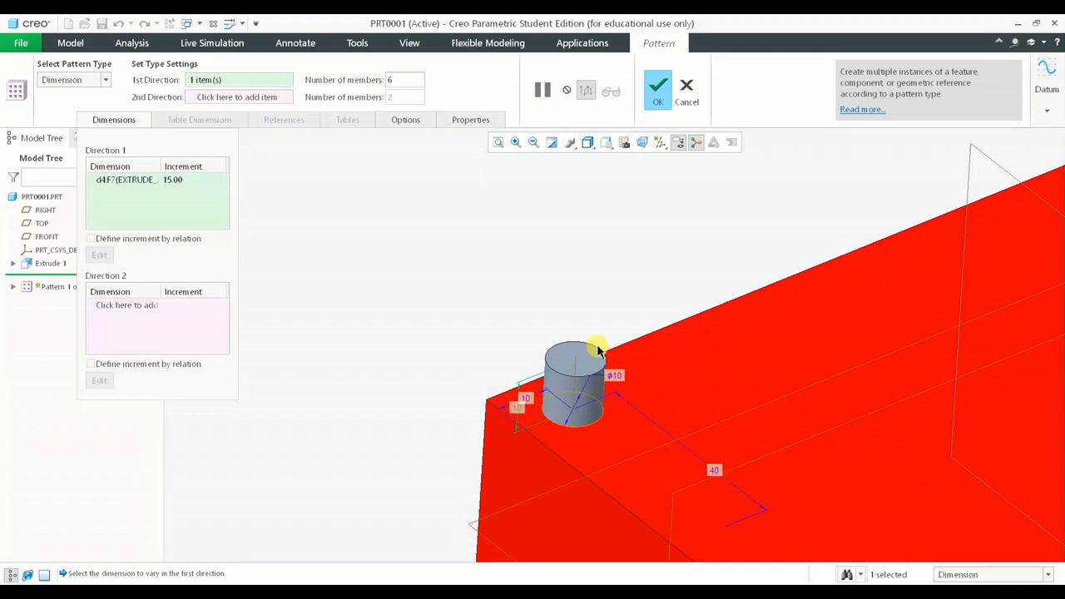
pyautogui.scroll(3, 552, 397)
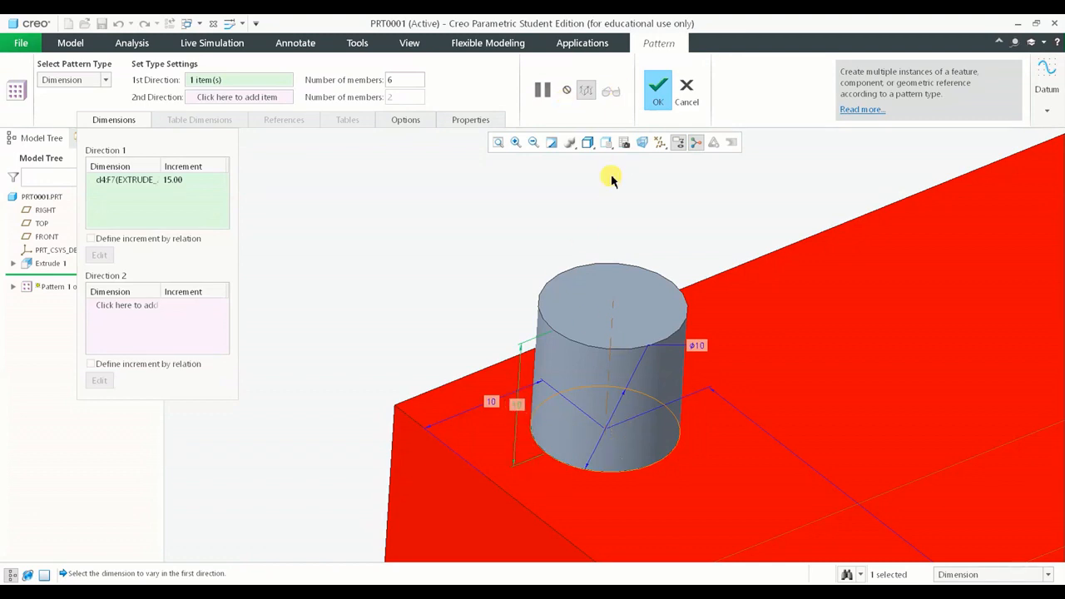
pyautogui.scroll(-3, 585, 361)
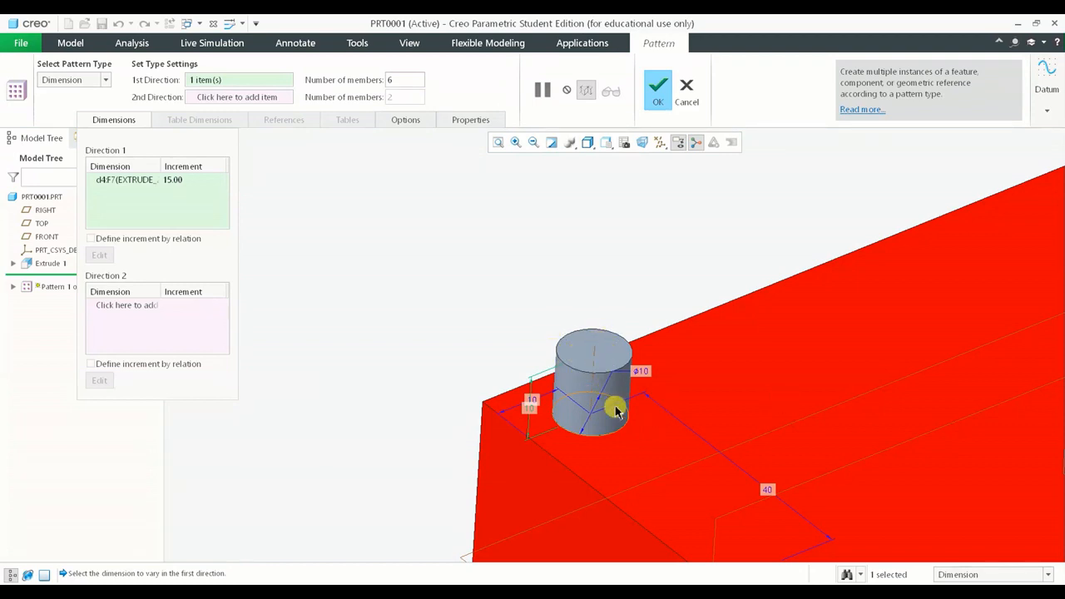
pyautogui.scroll(3, 540, 405)
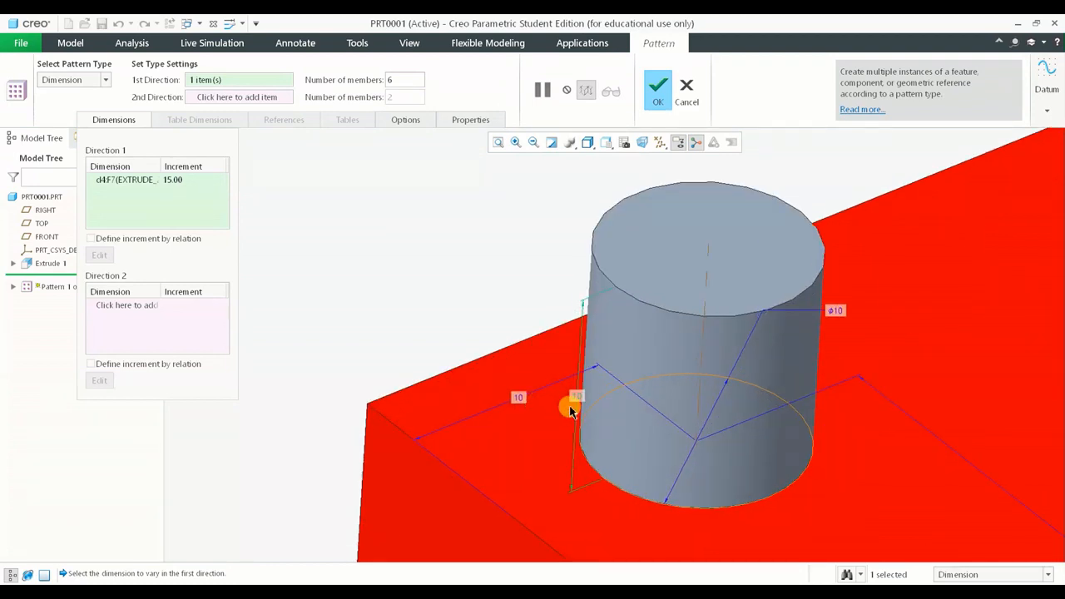
pyautogui.scroll(-1, 612, 358)
pyautogui.scroll(-1, 611, 357)
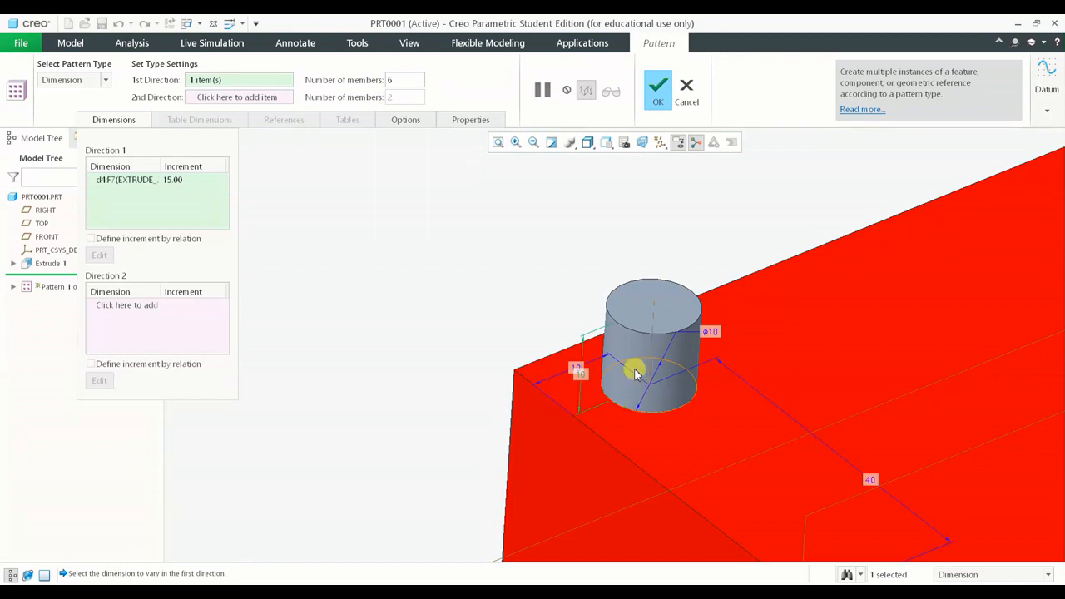
pyautogui.scroll(-2, 635, 371)
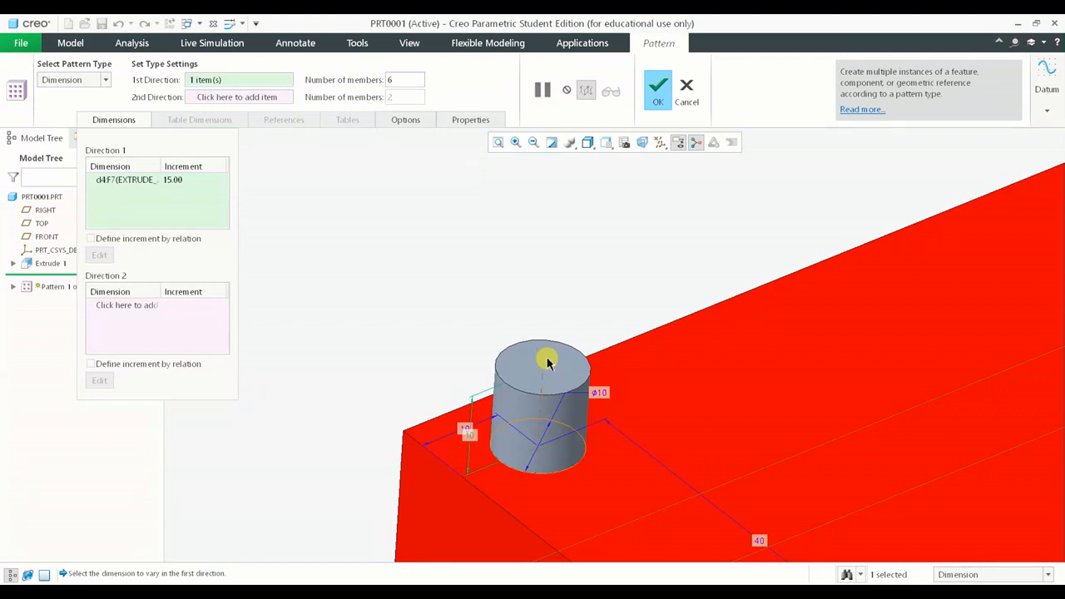
pyautogui.click(656, 100)
pyautogui.moveTo(675, 271); pyautogui.dragTo(511, 185, button='middle')
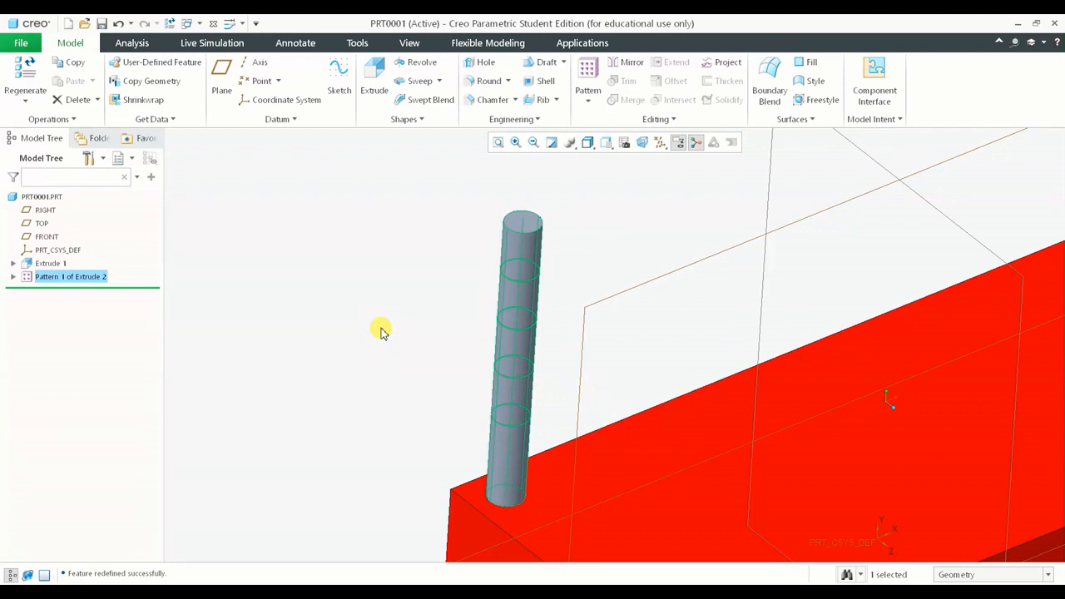
# - Reopen the cylinder pattern's definition and remove the height dimension from Direction 1
pyautogui.click(123, 280)
pyautogui.click(126, 205)
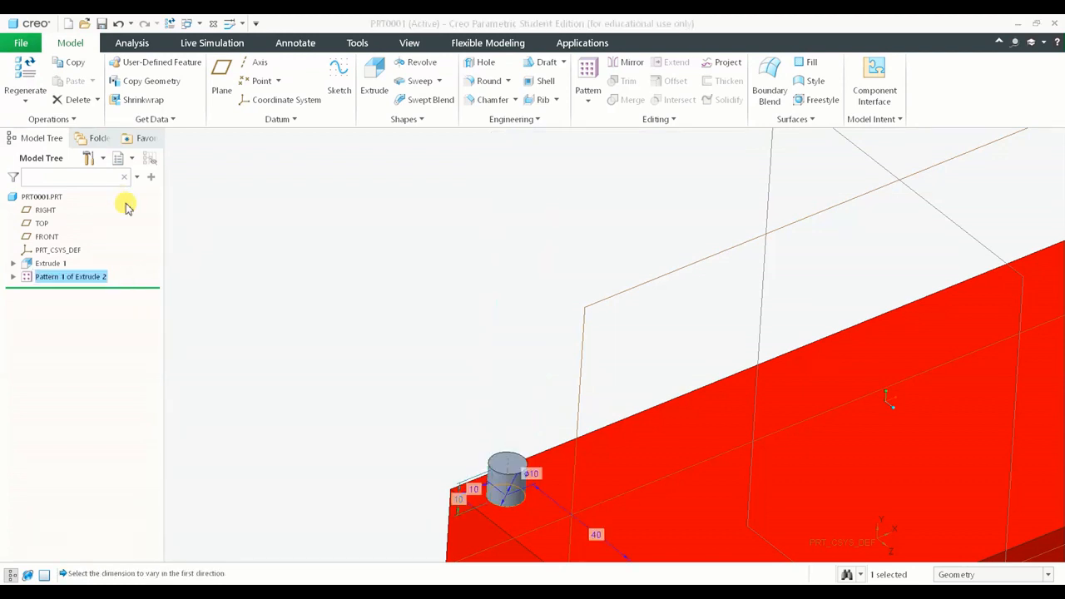
pyautogui.scroll(-4, 464, 480)
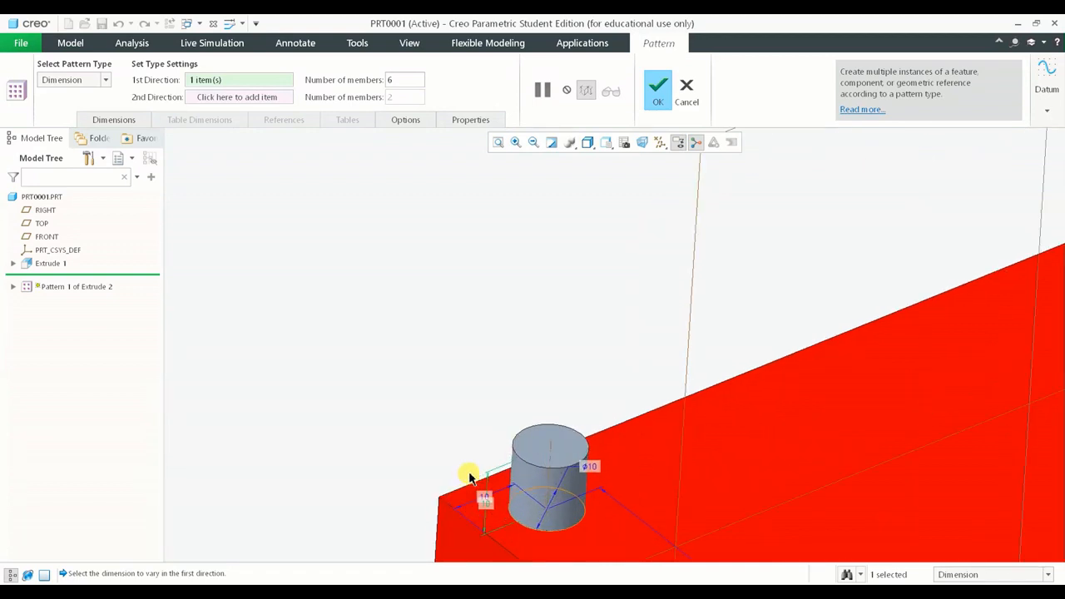
pyautogui.keyDown('shift'); pyautogui.moveTo(580, 452); pyautogui.dragTo(556, 340, button='middle'); pyautogui.keyUp('shift')
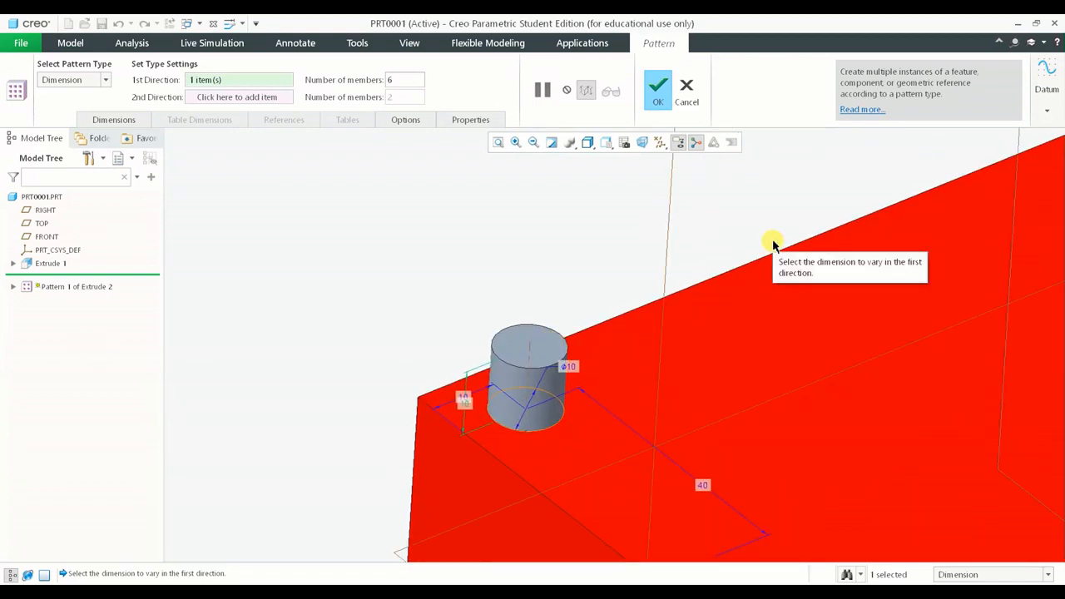
pyautogui.click(114, 121)
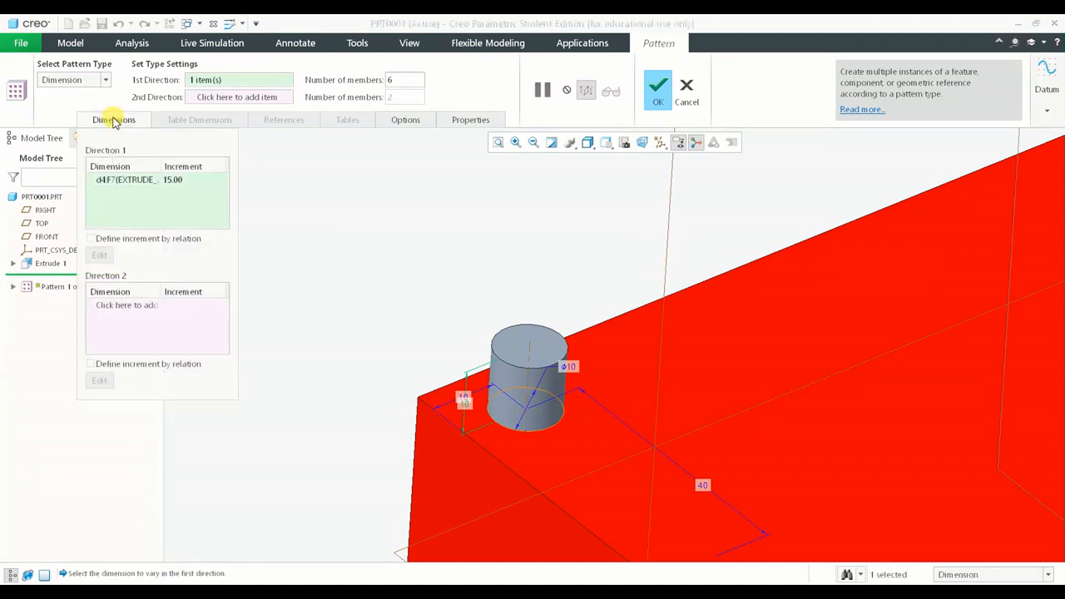
pyautogui.rightClick(146, 180)
pyautogui.click(175, 190)
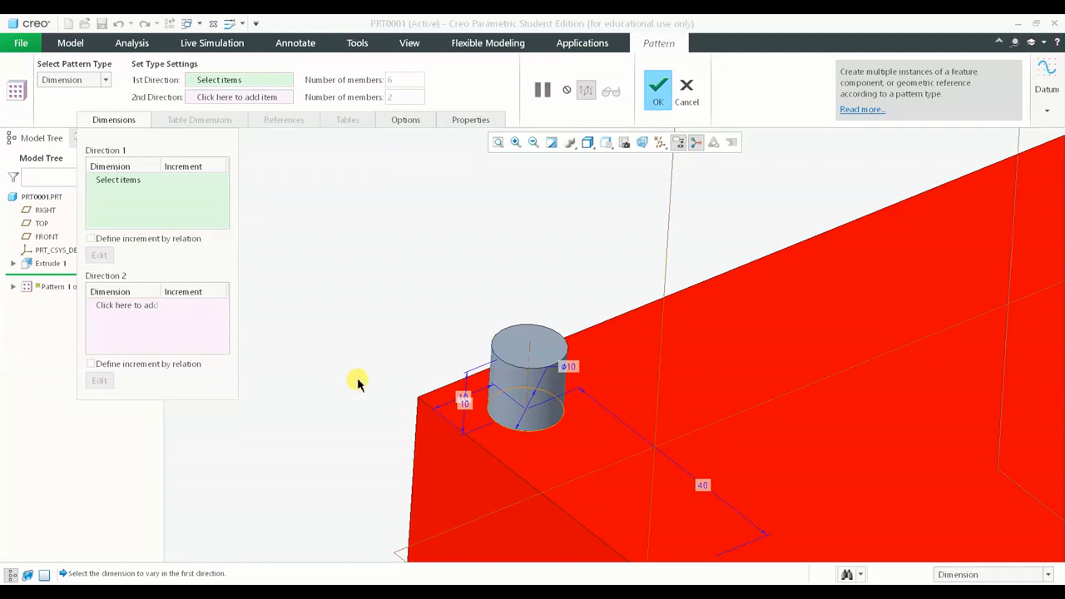
# - Use the cylinder's 40 position dimension across the block's width for Direction 1, with an increment of 15
pyautogui.scroll(2, 481, 416)
pyautogui.scroll(-3, 490, 416)
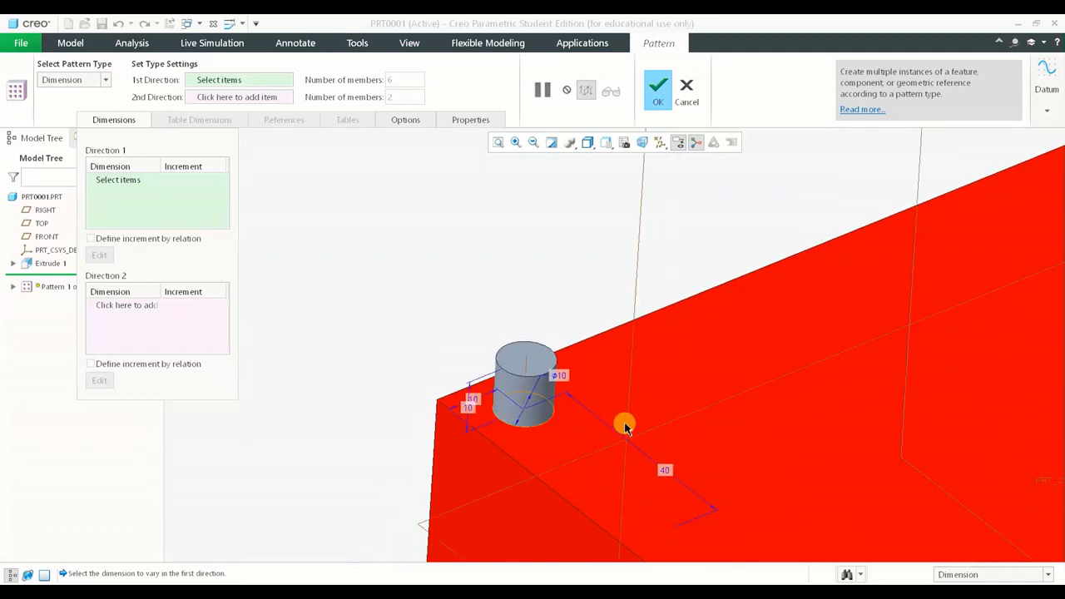
pyautogui.keyDown('shift'); pyautogui.moveTo(626, 426); pyautogui.dragTo(519, 319, button='middle'); pyautogui.keyUp('shift')
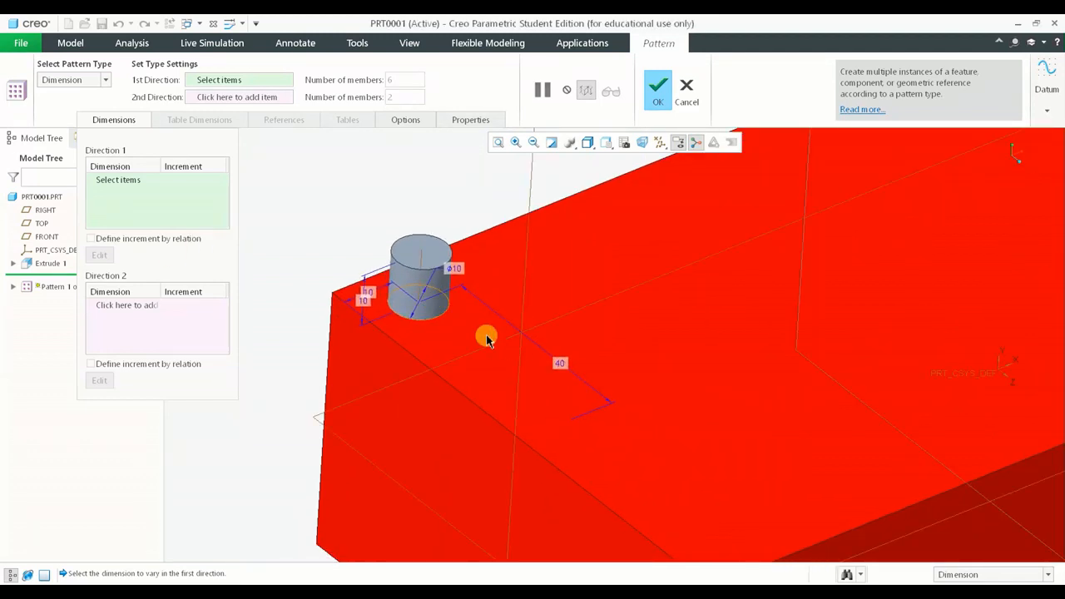
pyautogui.click(559, 367)
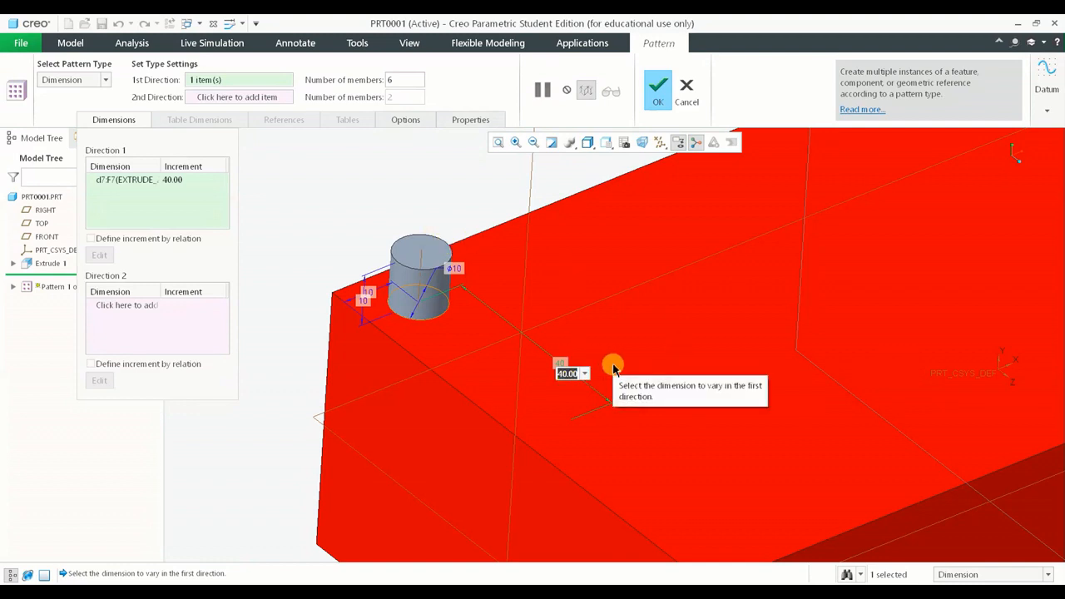
pyautogui.write('15')
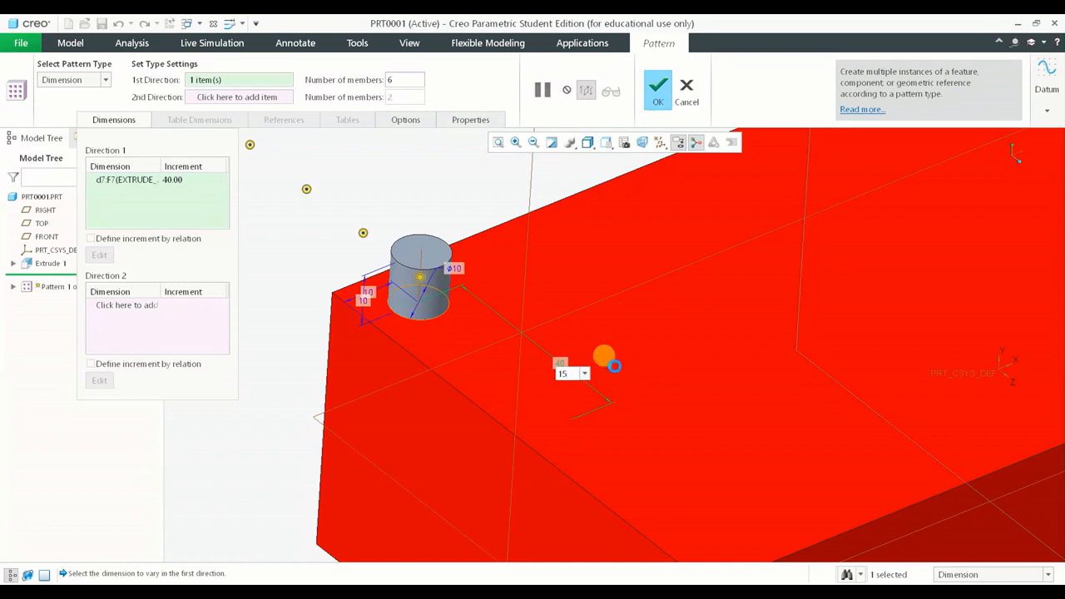
pyautogui.press('Return')
pyautogui.keyDown('shift'); pyautogui.moveTo(613, 369); pyautogui.dragTo(706, 426, button='middle'); pyautogui.keyUp('shift')
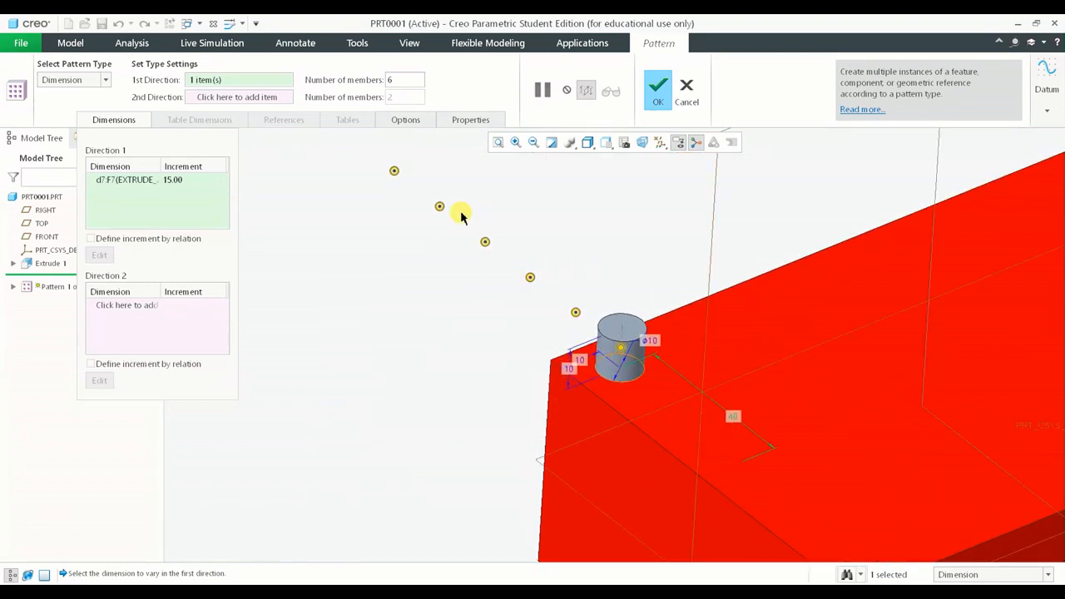
# - Reverse the Direction 1 pattern by setting its increment to -15
pyautogui.moveTo(518, 308)
pyautogui.mouseDown(button='middle')
pyautogui.moveTo(516, 276)
pyautogui.moveTo(539, 274)
pyautogui.moveTo(516, 295)
pyautogui.mouseUp(button='middle')
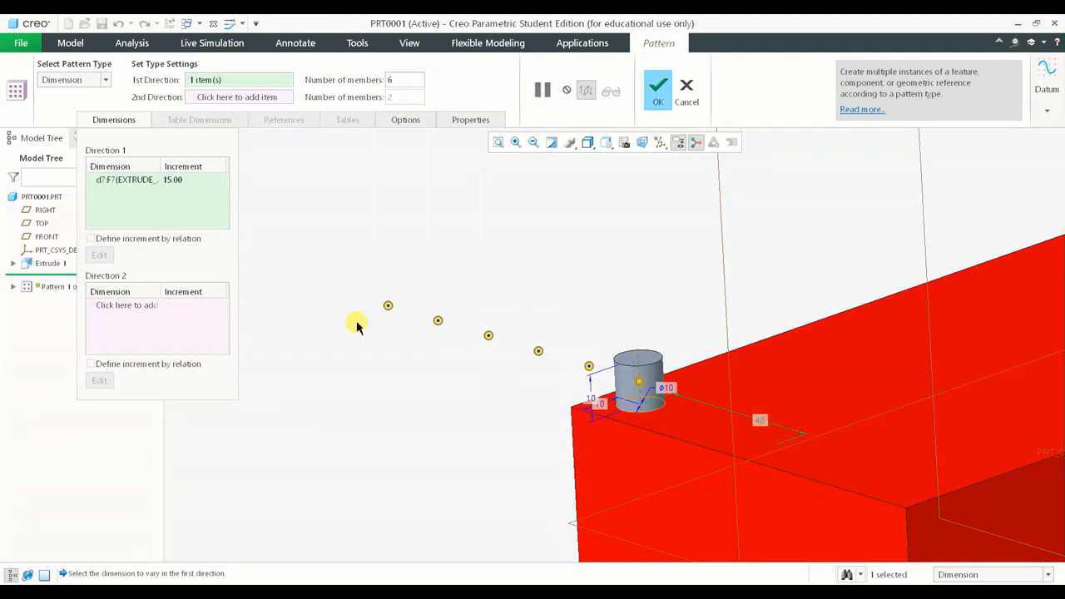
pyautogui.click(164, 182)
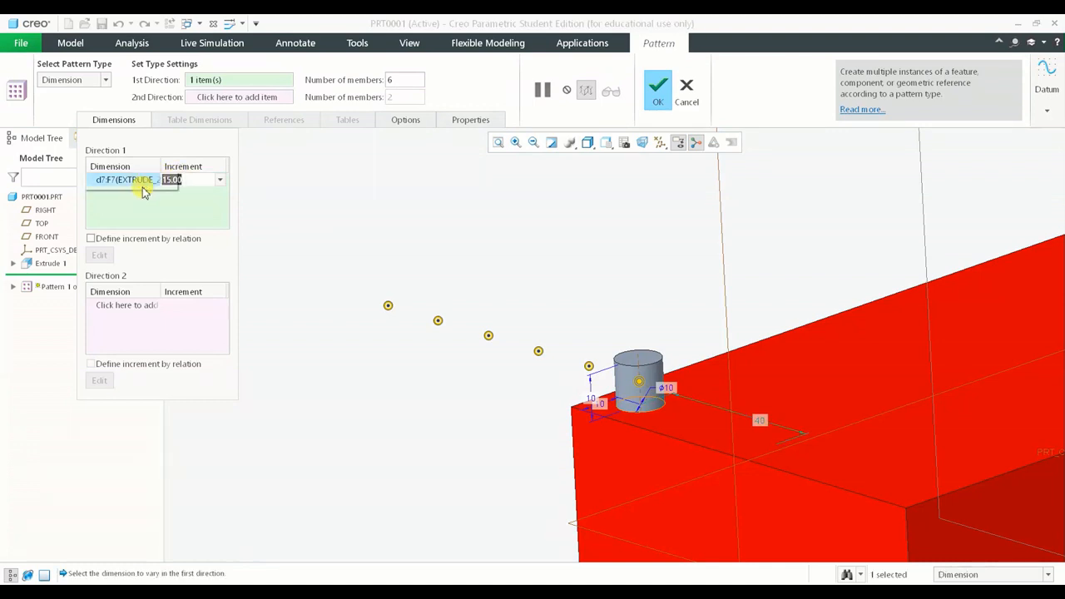
pyautogui.click(165, 180)
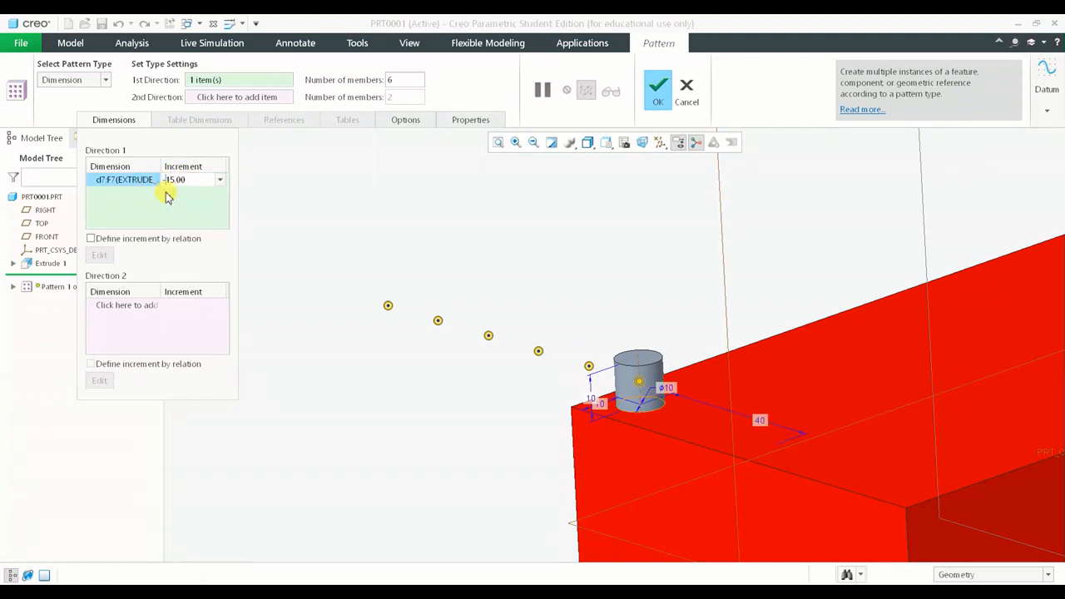
pyautogui.write('-')
pyautogui.press('Return')
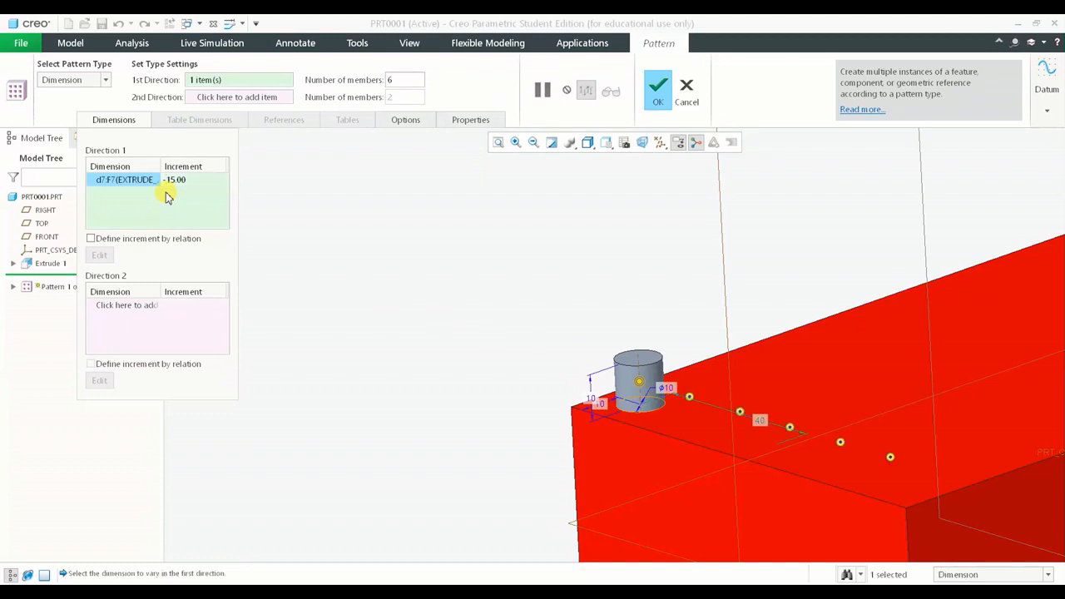
# - Apply the pattern of cylinders across the block's width and view it from several angles
pyautogui.moveTo(627, 356); pyautogui.dragTo(528, 364, button='middle')
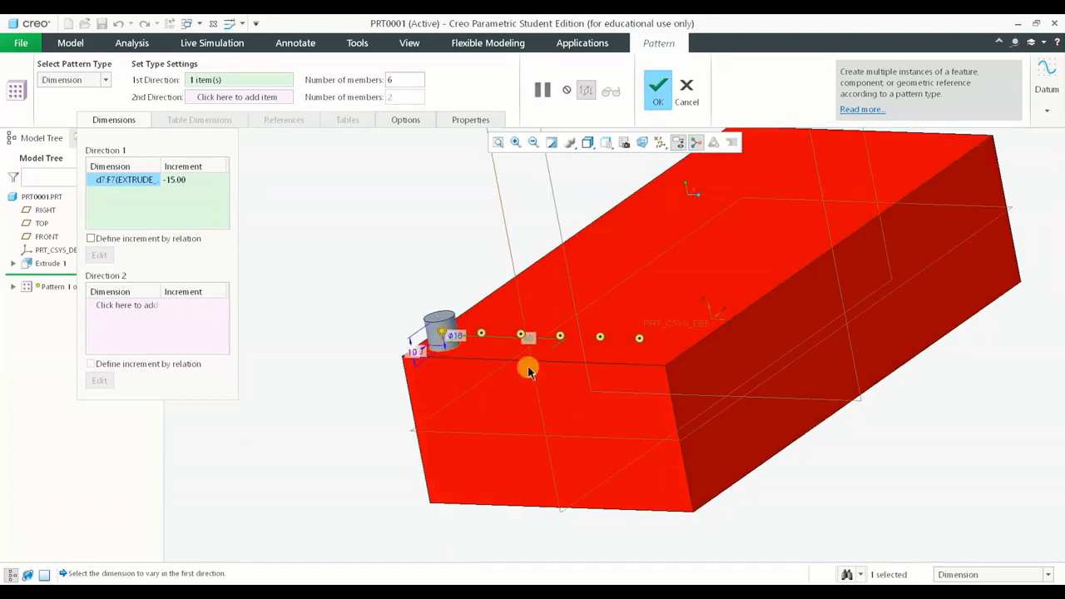
pyautogui.click(657, 90)
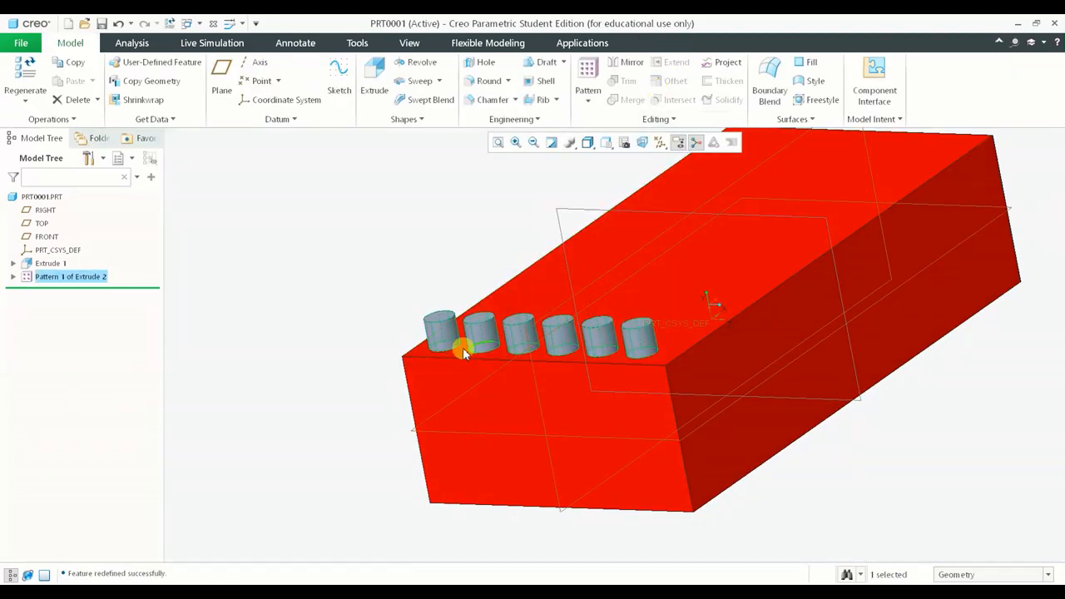
pyautogui.moveTo(560, 353); pyautogui.dragTo(653, 370, button='middle')
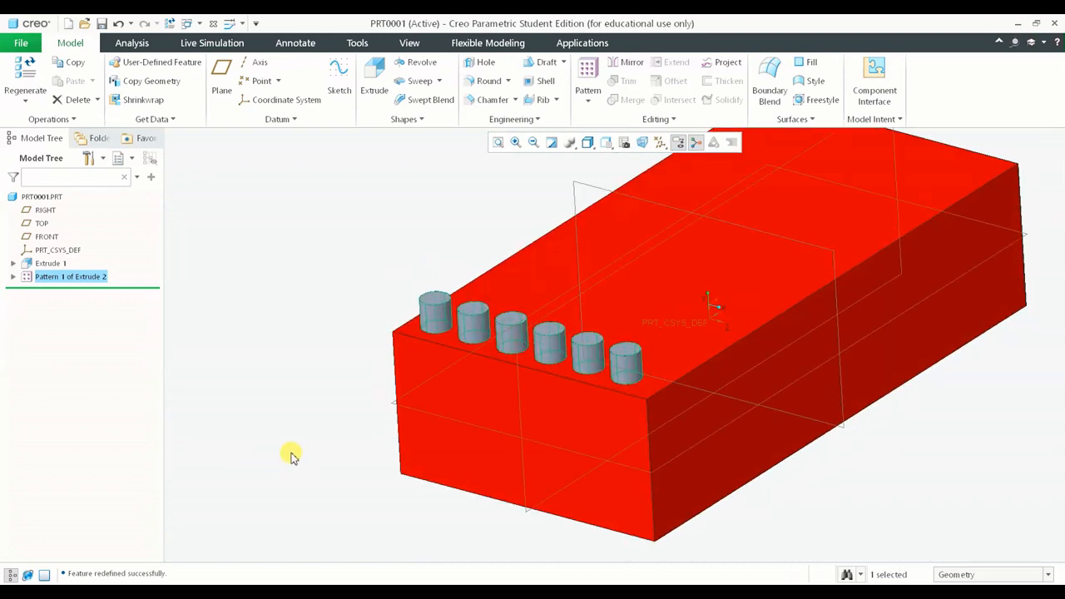
pyautogui.moveTo(336, 385)
pyautogui.mouseDown(button='middle')
pyautogui.moveTo(330, 416)
pyautogui.moveTo(316, 373)
pyautogui.moveTo(324, 395)
pyautogui.mouseUp(button='middle')
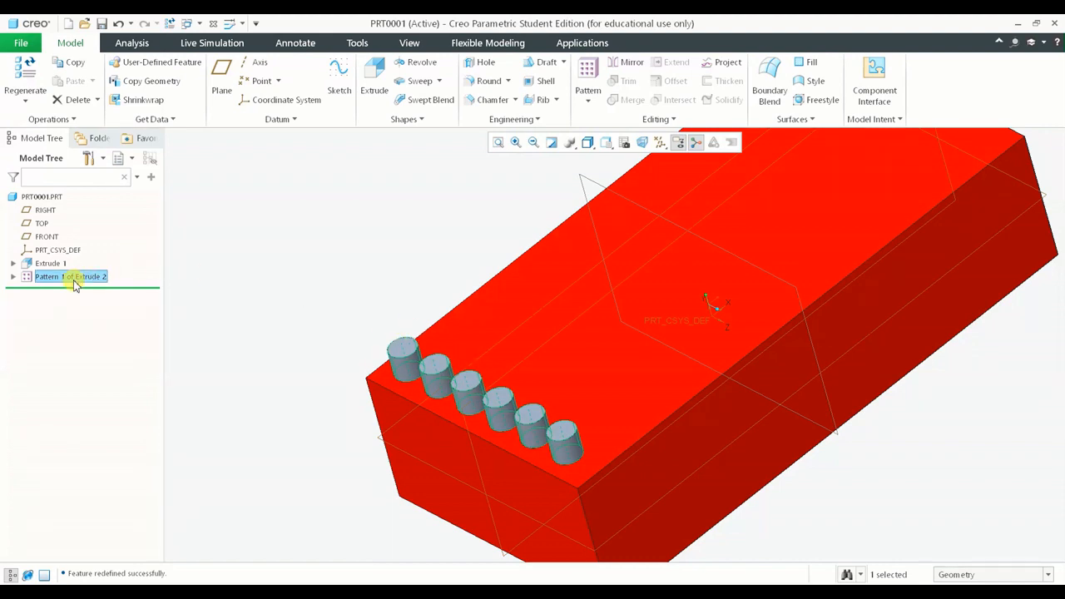
# - Reopen the cylinder pattern's definition and examine the member preview across the block's width together with the Direction 1 dimension and increment
pyautogui.click(90, 209)
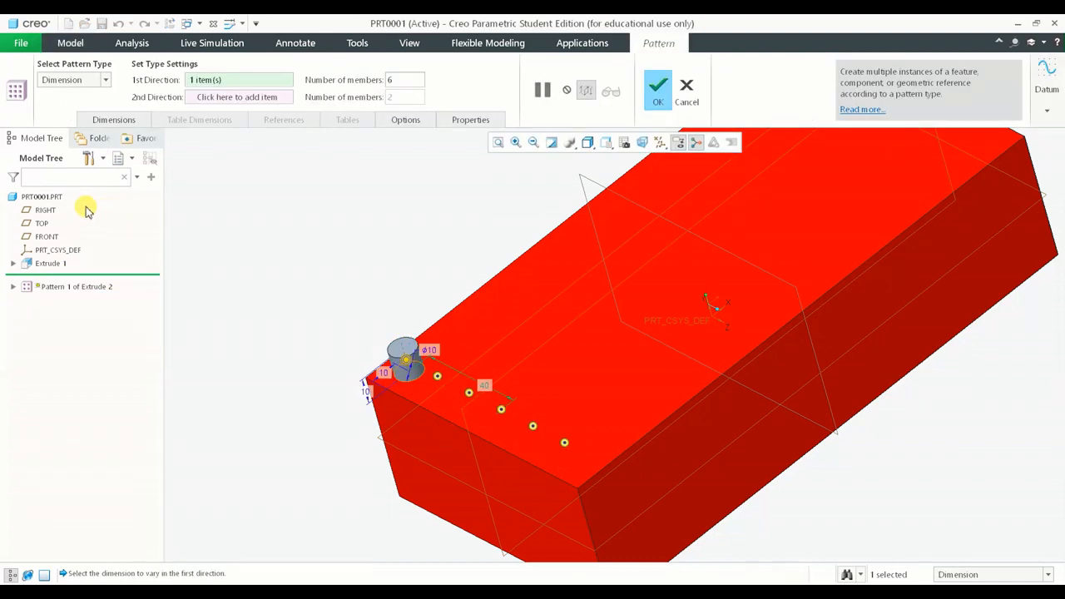
pyautogui.moveTo(351, 279); pyautogui.dragTo(320, 314, button='middle')
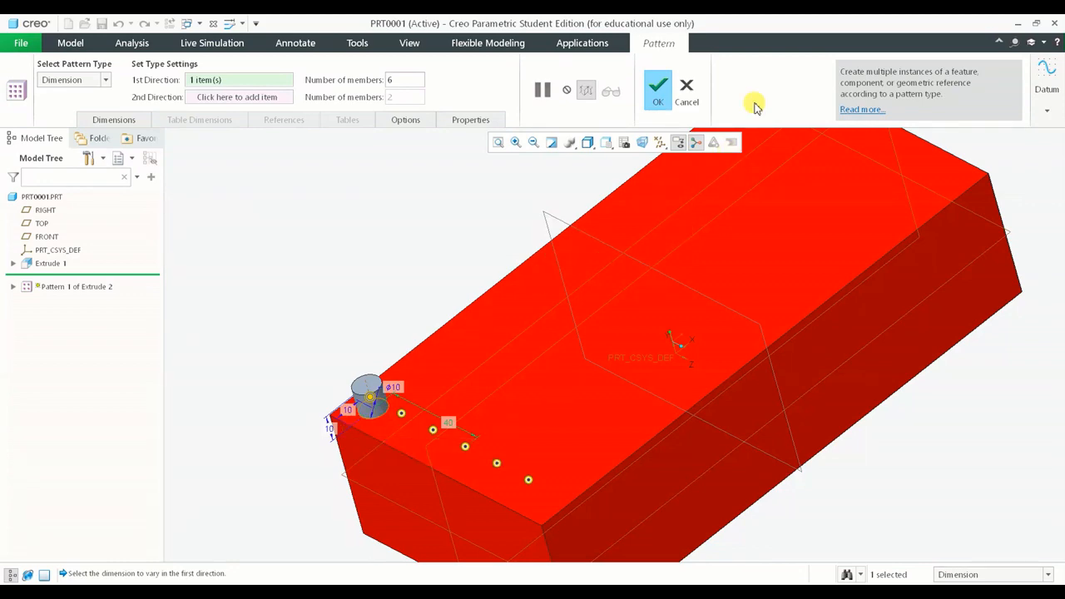
pyautogui.moveTo(592, 292)
pyautogui.mouseDown(button='middle')
pyautogui.moveTo(682, 214)
pyautogui.moveTo(646, 252)
pyautogui.moveTo(670, 297)
pyautogui.moveTo(490, 242)
pyautogui.mouseUp(button='middle')
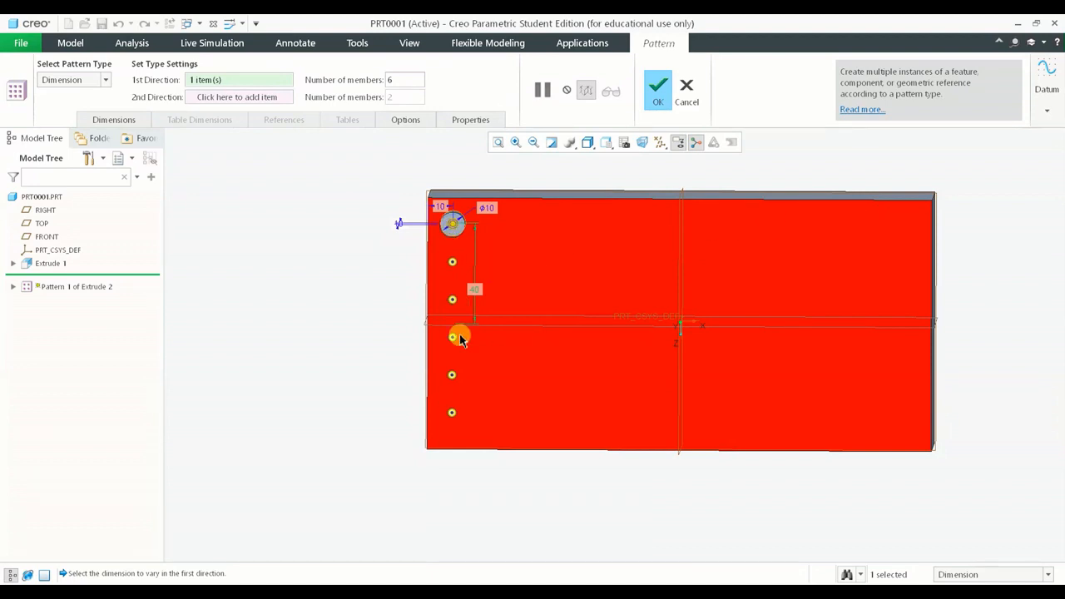
pyautogui.moveTo(490, 398); pyautogui.dragTo(501, 344, button='middle')
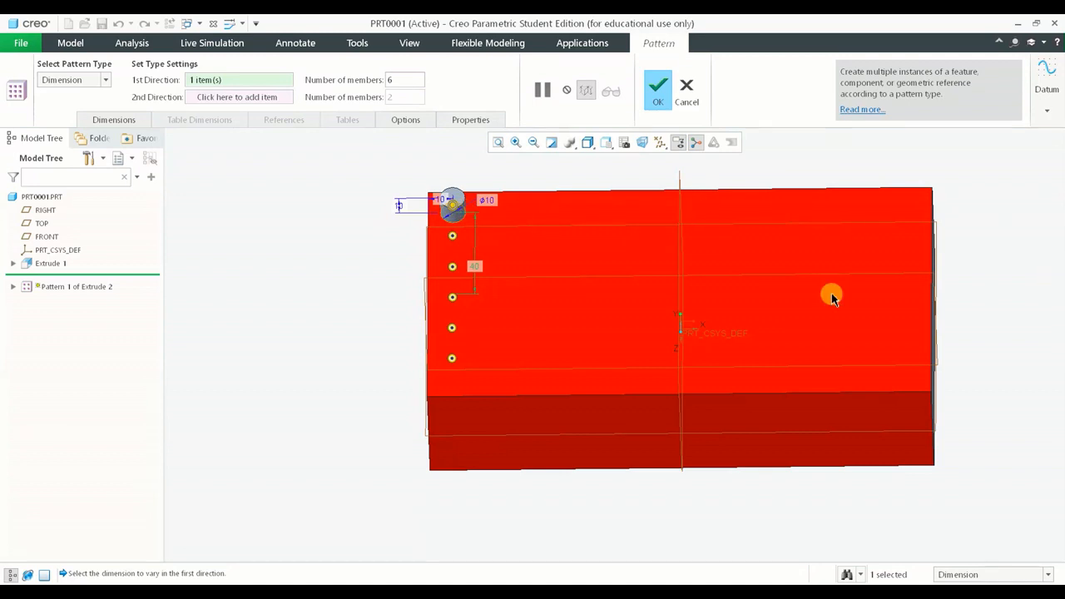
pyautogui.moveTo(798, 316); pyautogui.dragTo(790, 315, button='middle')
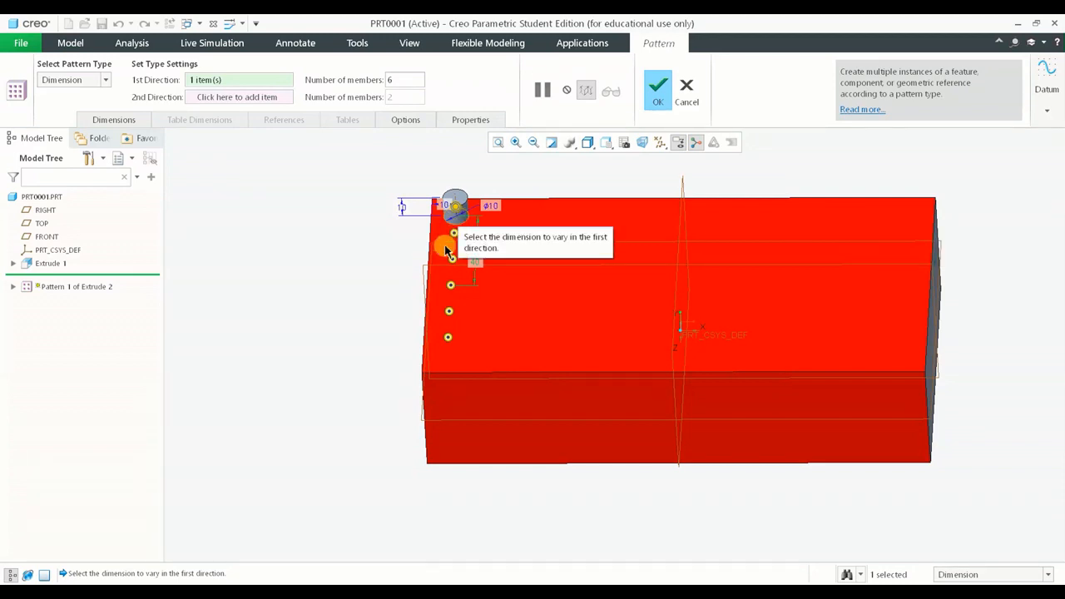
pyautogui.moveTo(435, 355)
pyautogui.mouseDown(button='middle')
pyautogui.moveTo(440, 268)
pyautogui.moveTo(448, 304)
pyautogui.mouseUp(button='middle')
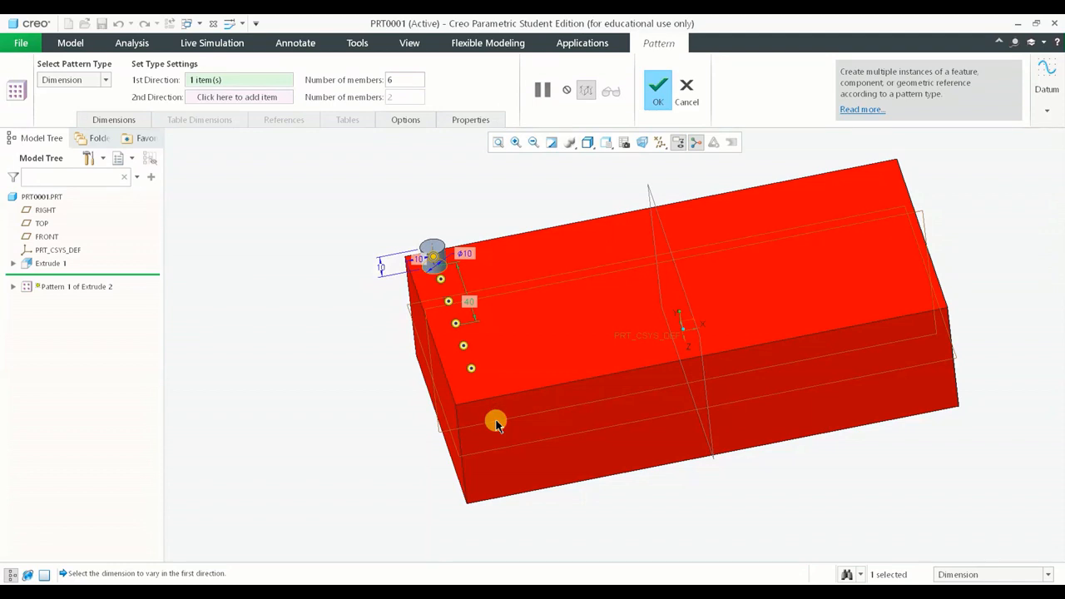
pyautogui.click(103, 125)
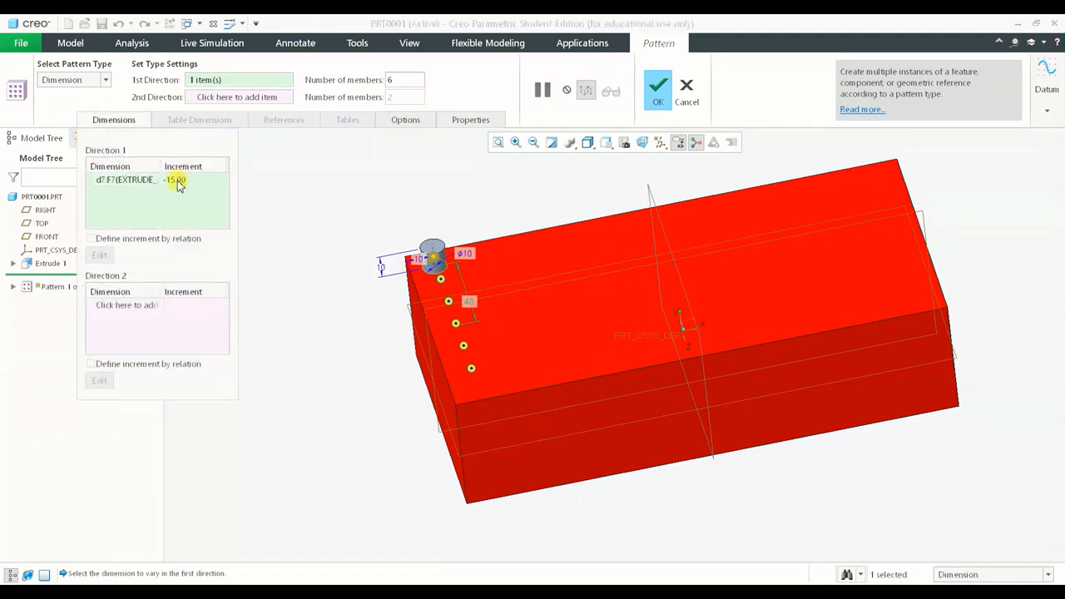
pyautogui.click(125, 120)
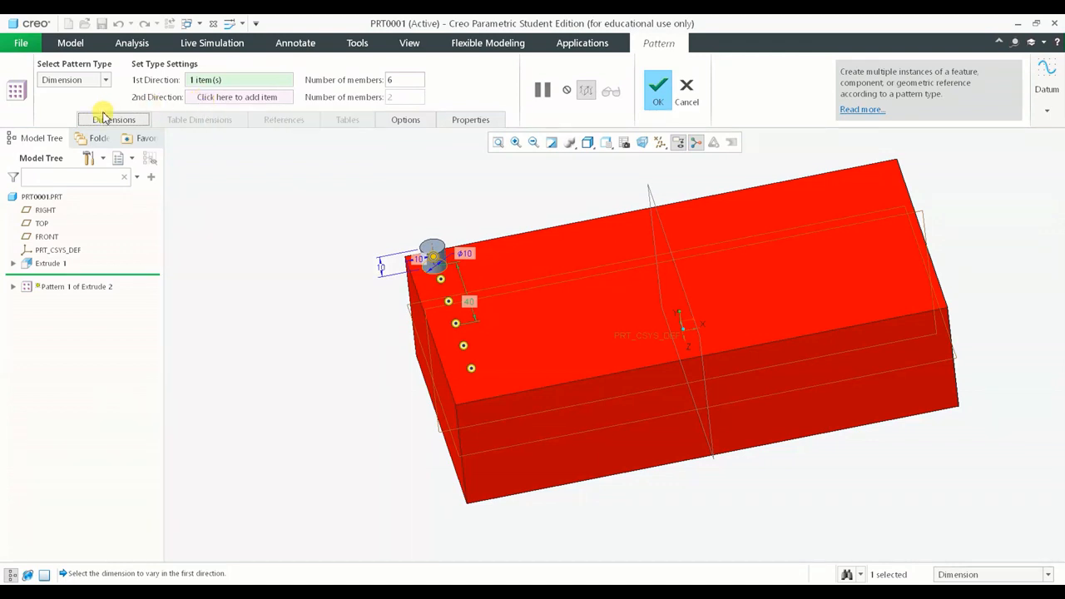
# - Use the cylinder's 10 position dimension along the block's length for Direction 2, with an increment of 20
pyautogui.click(223, 98)
pyautogui.click(144, 125)
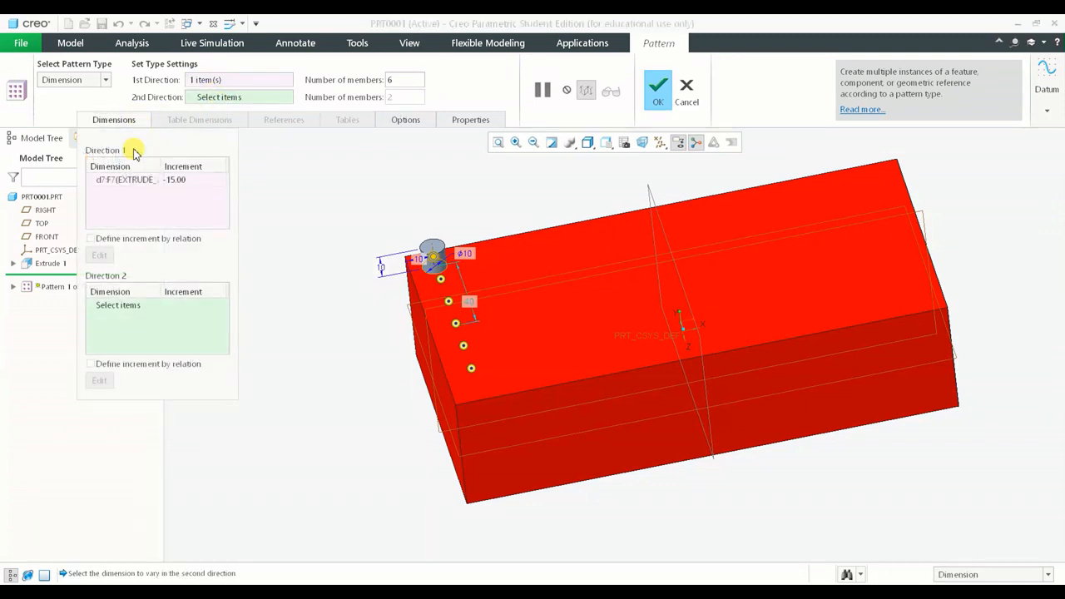
pyautogui.click(114, 305)
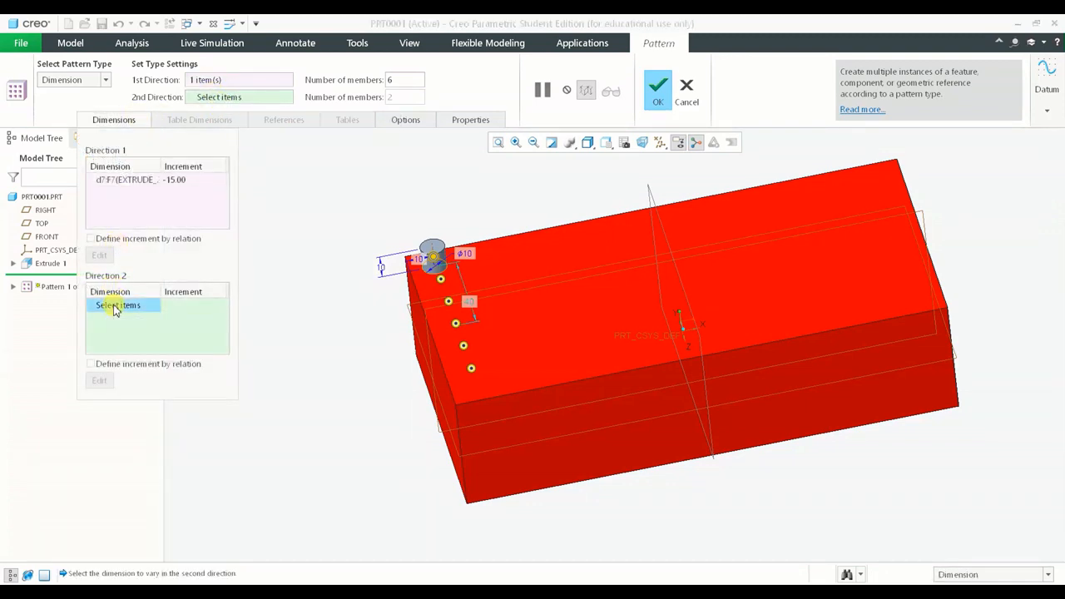
pyautogui.moveTo(363, 293); pyautogui.dragTo(71, 309, button='middle')
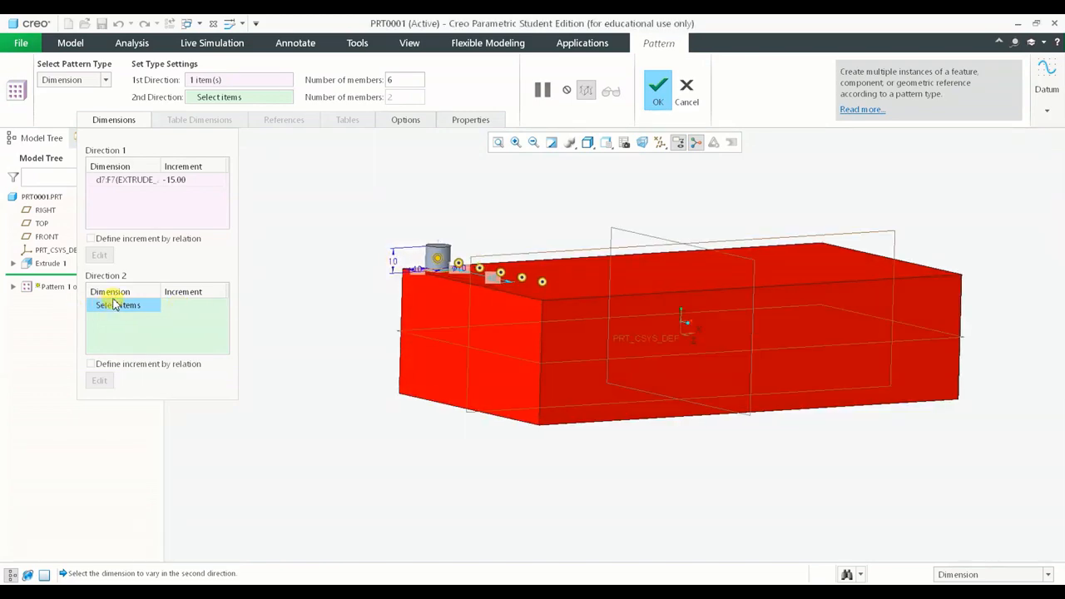
pyautogui.moveTo(434, 263); pyautogui.dragTo(424, 286, button='middle')
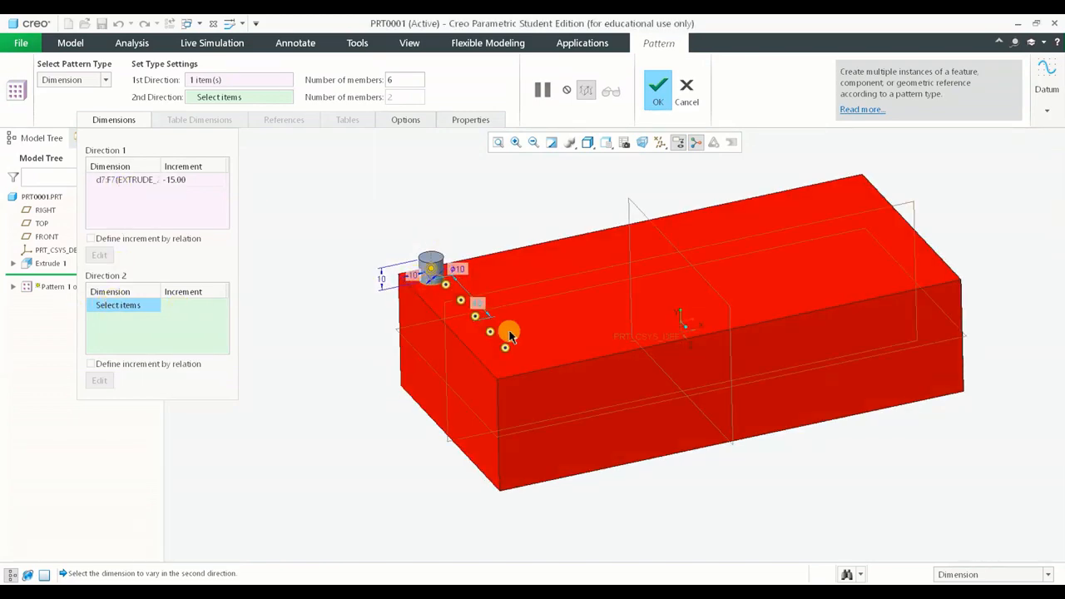
pyautogui.scroll(3, 449, 291)
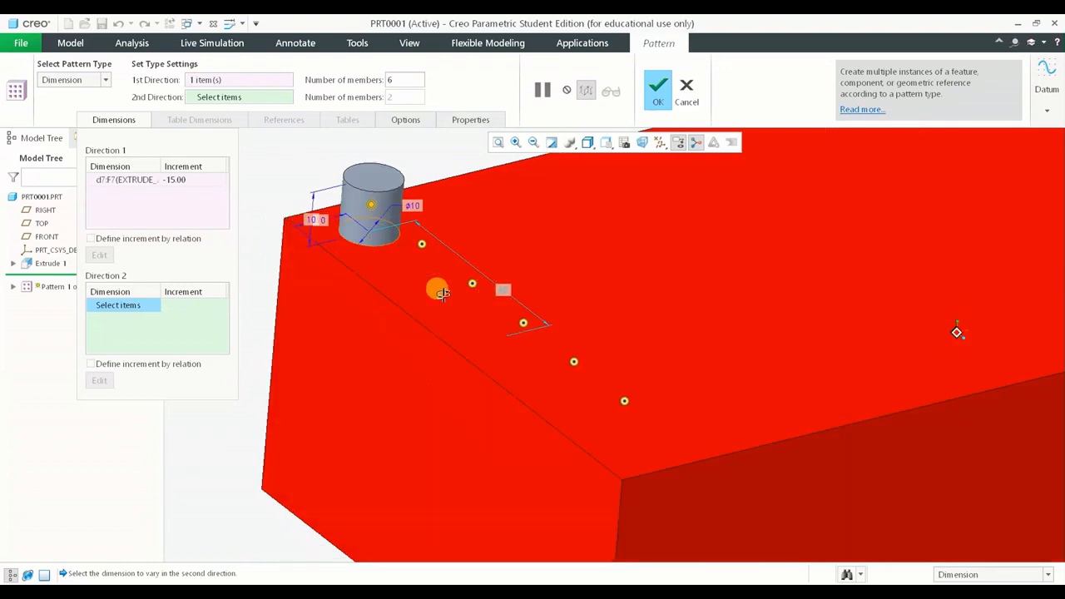
pyautogui.moveTo(441, 293); pyautogui.dragTo(532, 380, button='middle')
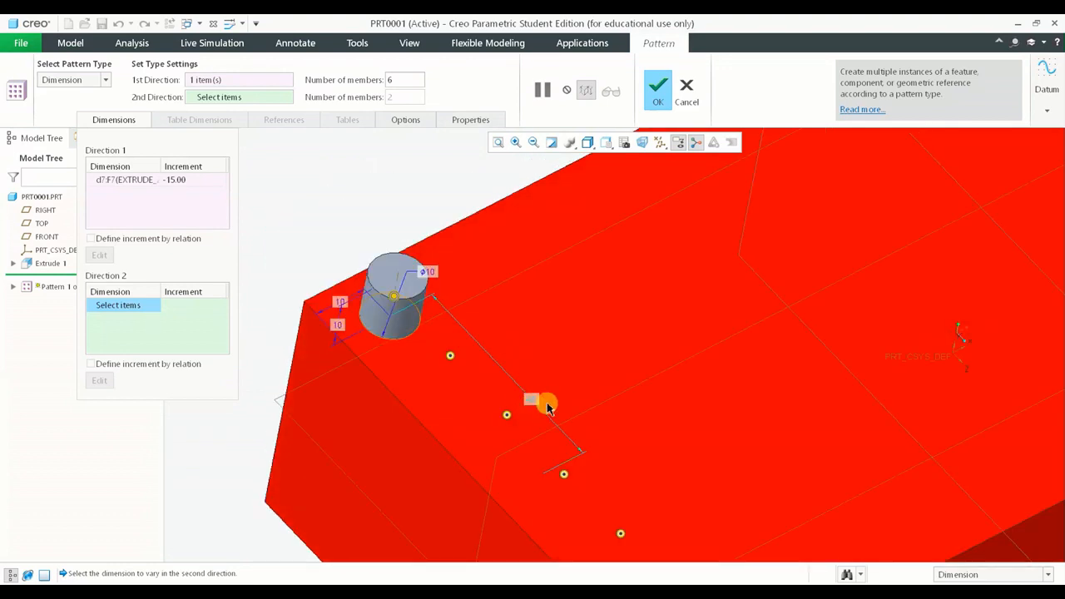
pyautogui.moveTo(544, 387); pyautogui.dragTo(558, 396, button='middle')
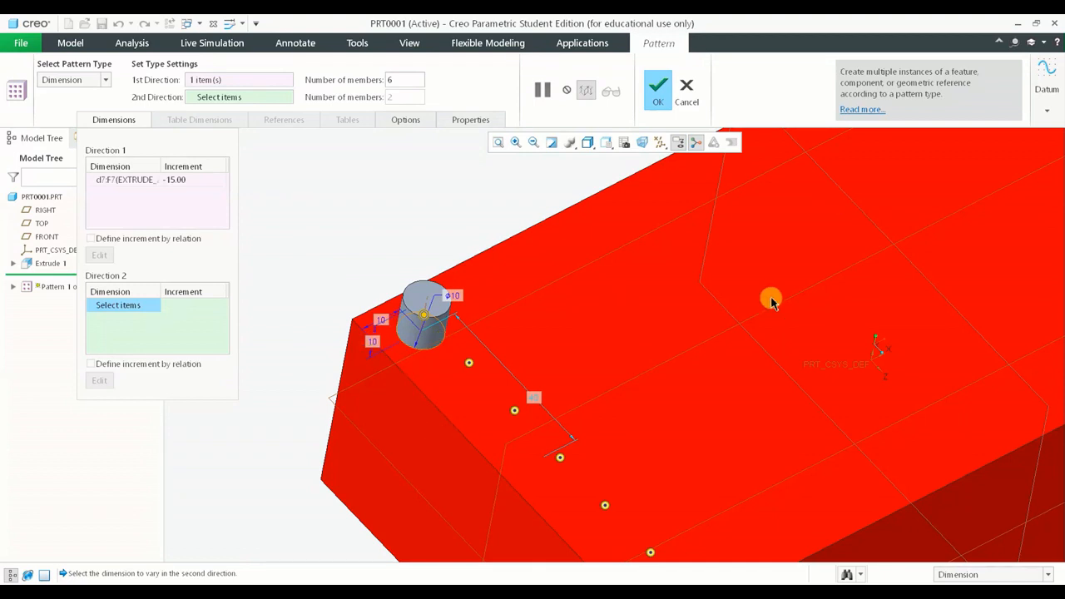
pyautogui.scroll(3, 541, 366)
pyautogui.keyDown('shift'); pyautogui.moveTo(429, 330); pyautogui.dragTo(544, 361, button='middle'); pyautogui.keyUp('shift')
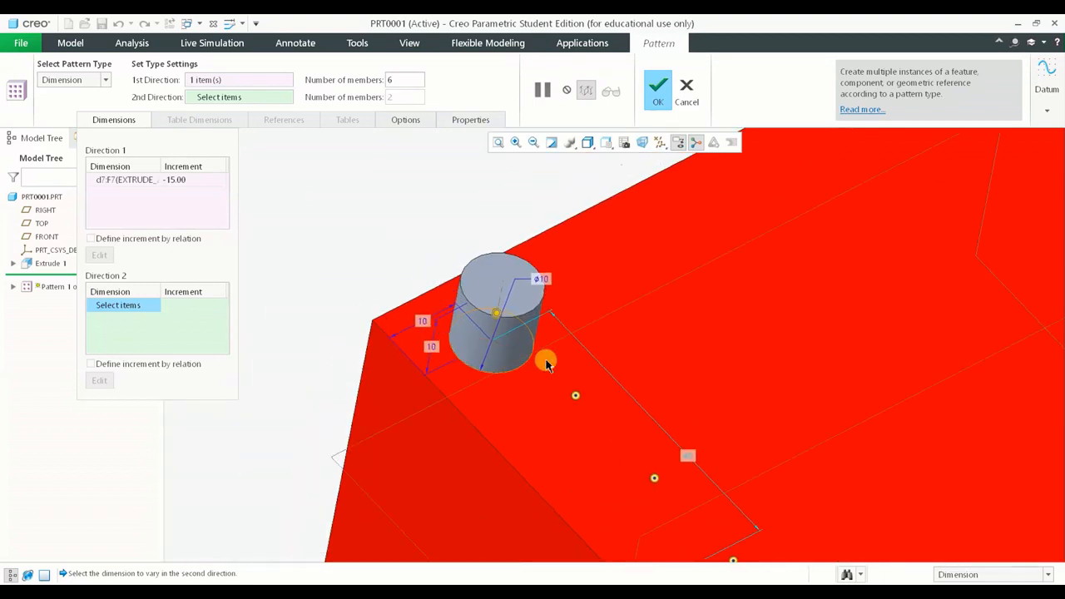
pyautogui.scroll(3, 423, 321)
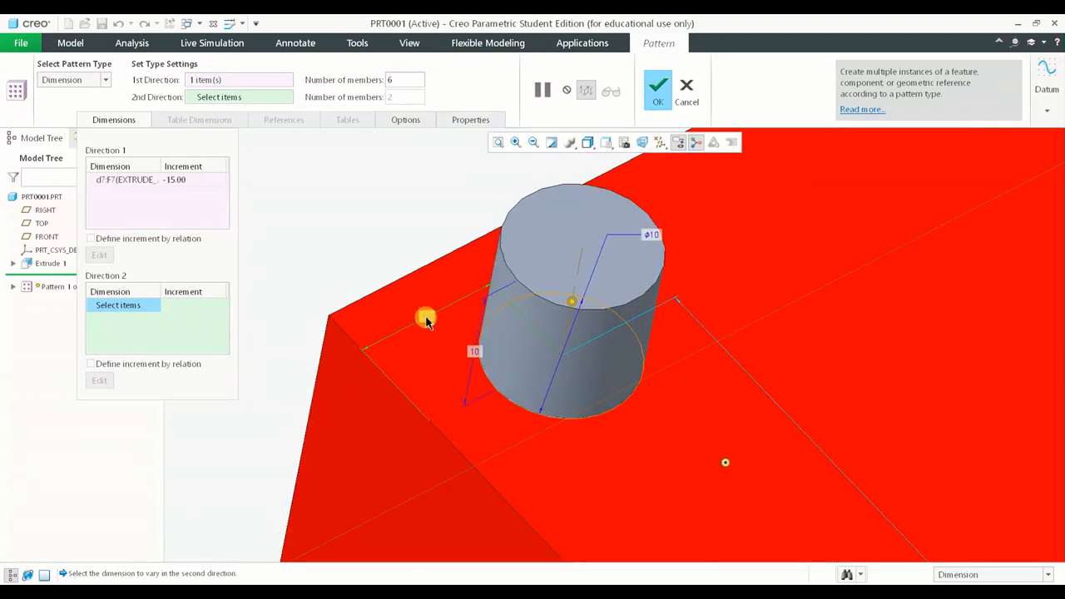
pyautogui.click(425, 323)
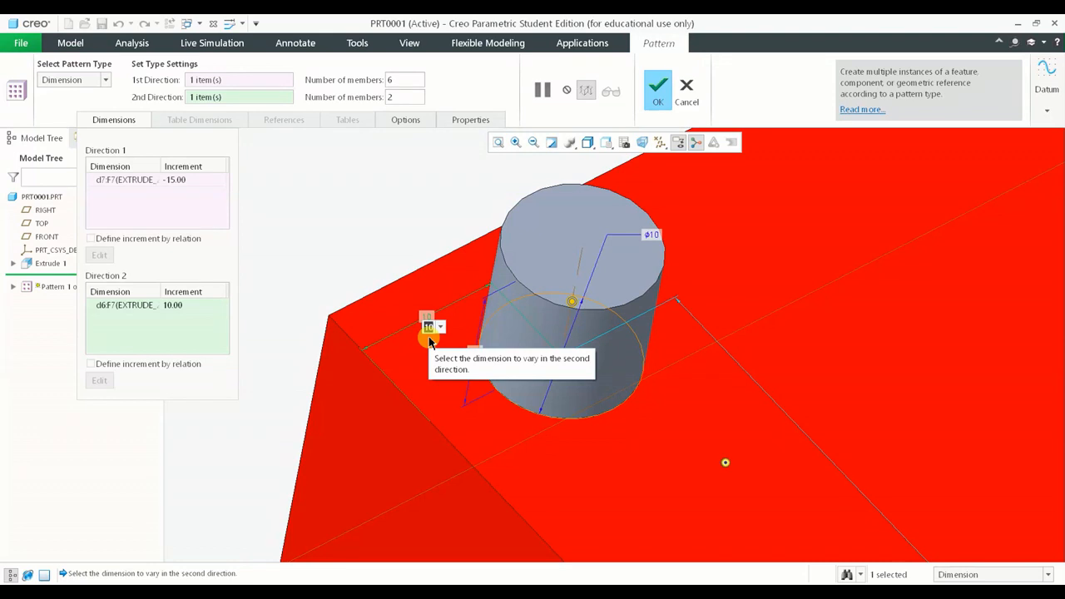
pyautogui.write('20')
pyautogui.press('Return')
pyautogui.scroll(-4, 429, 339)
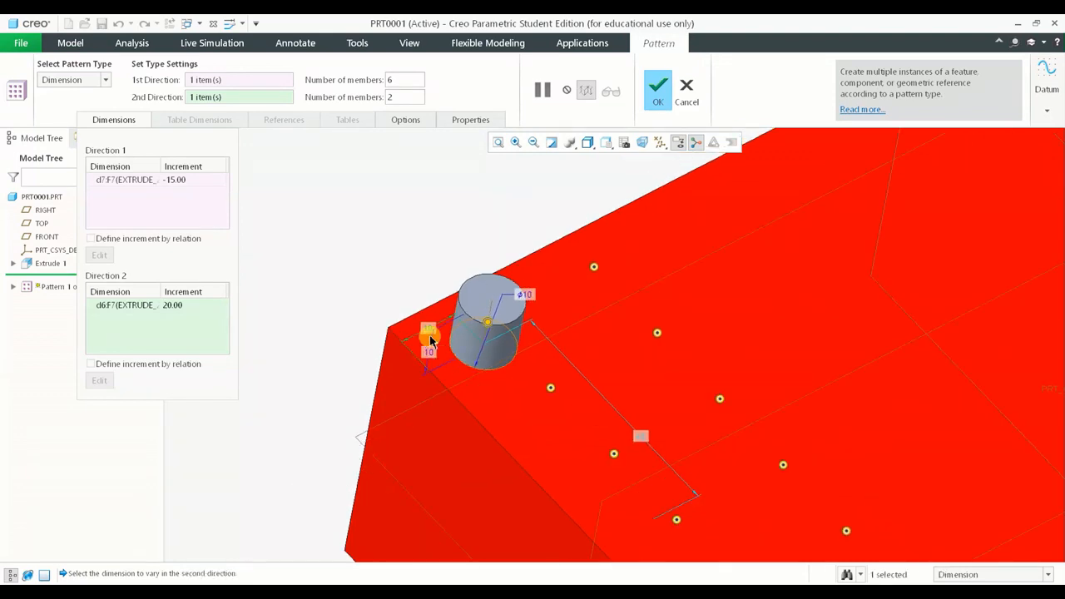
# - Set the pattern's number of members to 6 in the first direction and 10 in the second direction
pyautogui.scroll(2, 606, 352)
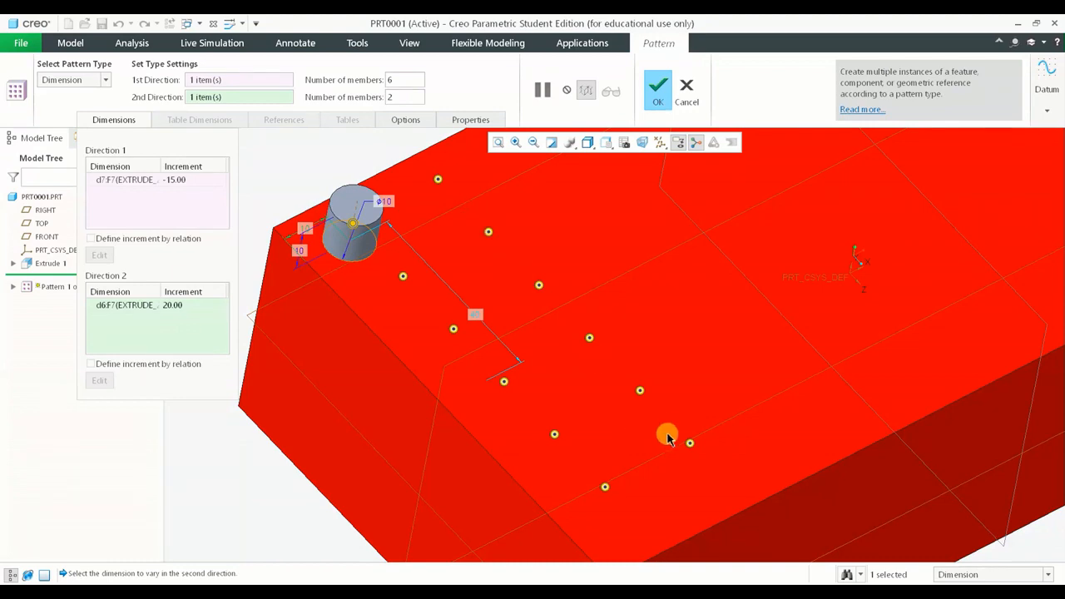
pyautogui.moveTo(665, 435); pyautogui.dragTo(648, 403, button='middle')
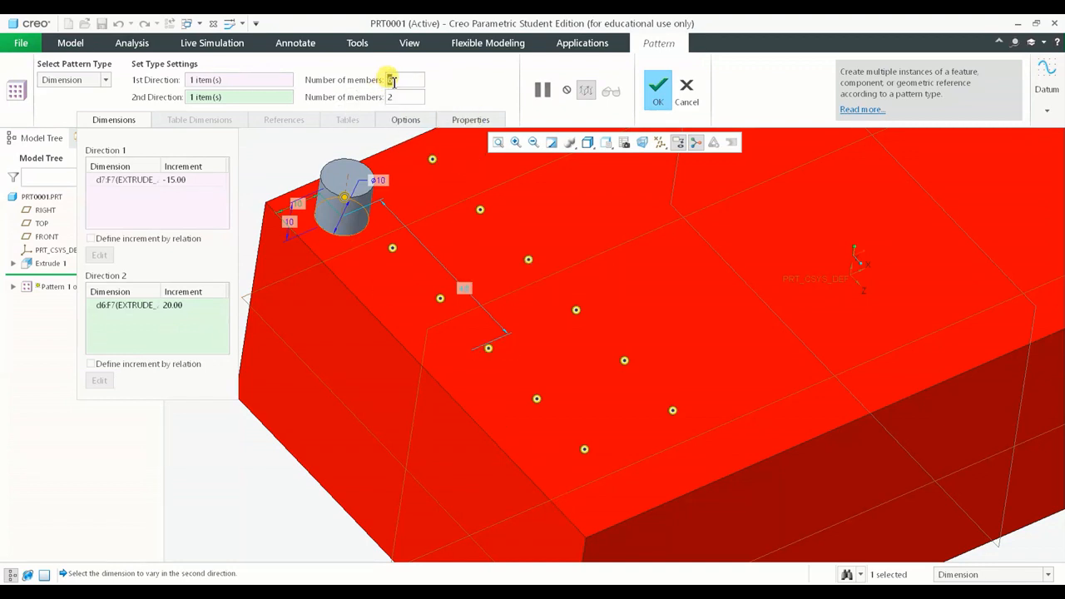
pyautogui.write('5')
pyautogui.press('Return')
pyautogui.write('6')
pyautogui.press('Return')
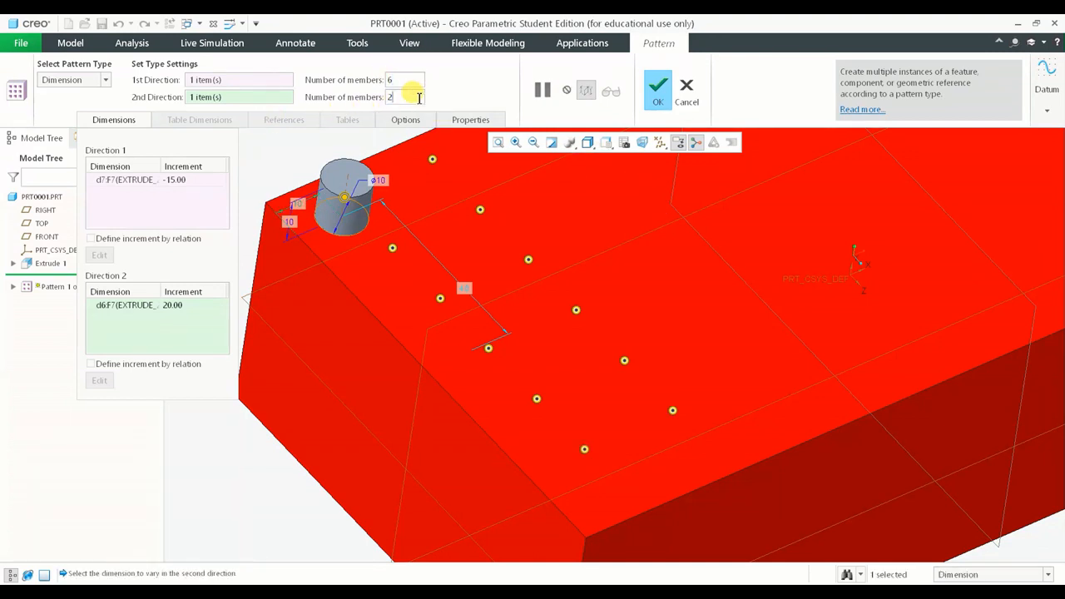
pyautogui.write('10')
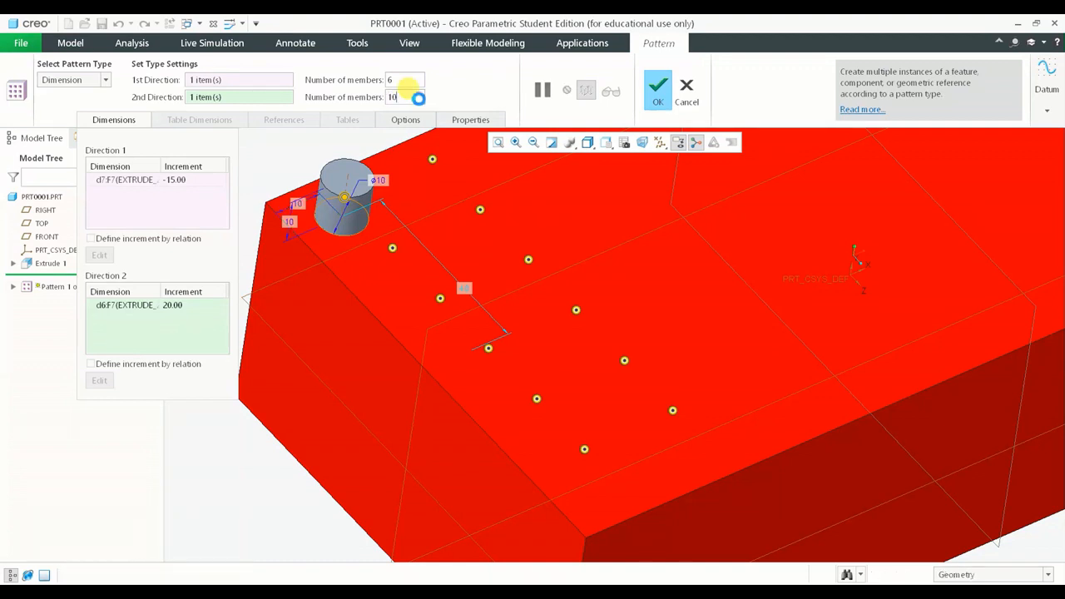
pyautogui.press('Return')
# - Apply the two-direction pattern of cylinders and inspect the grid on the block's top face
pyautogui.scroll(-4, 541, 288)
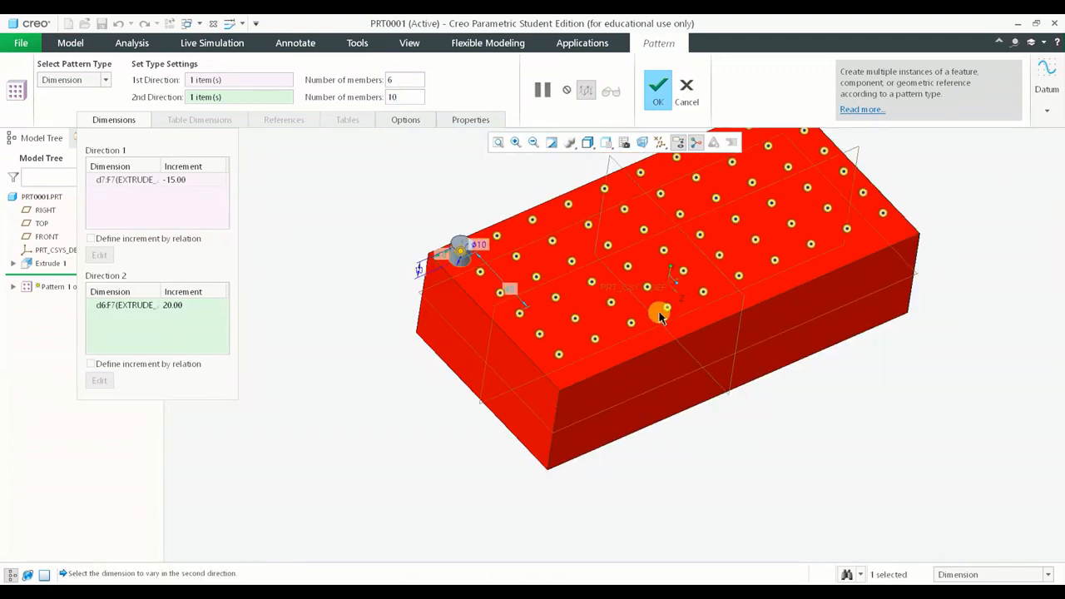
pyautogui.keyDown('shift'); pyautogui.moveTo(660, 317); pyautogui.dragTo(608, 394, button='middle'); pyautogui.keyUp('shift')
pyautogui.click(658, 106)
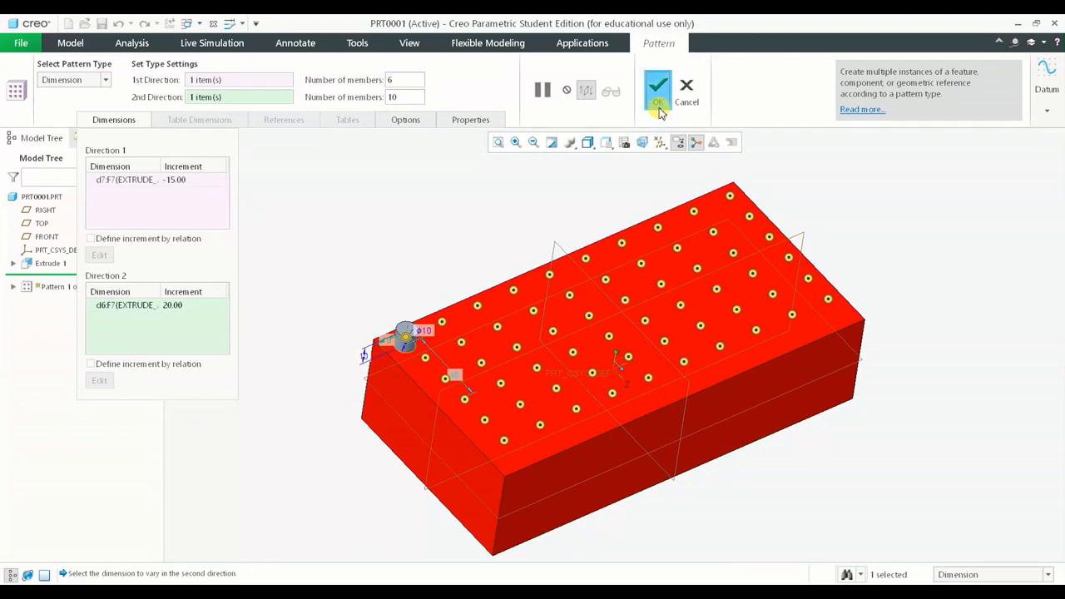
pyautogui.click(588, 366)
pyautogui.moveTo(589, 366)
pyautogui.mouseDown(button='middle')
pyautogui.moveTo(613, 302)
pyautogui.moveTo(629, 437)
pyautogui.moveTo(604, 473)
pyautogui.moveTo(544, 442)
pyautogui.moveTo(497, 347)
pyautogui.moveTo(442, 362)
pyautogui.moveTo(378, 430)
pyautogui.moveTo(377, 469)
pyautogui.moveTo(322, 479)
pyautogui.moveTo(366, 478)
pyautogui.moveTo(827, 277)
pyautogui.moveTo(579, 361)
pyautogui.moveTo(496, 442)
pyautogui.moveTo(416, 468)
pyautogui.moveTo(471, 477)
pyautogui.moveTo(432, 357)
pyautogui.mouseUp(button='middle')
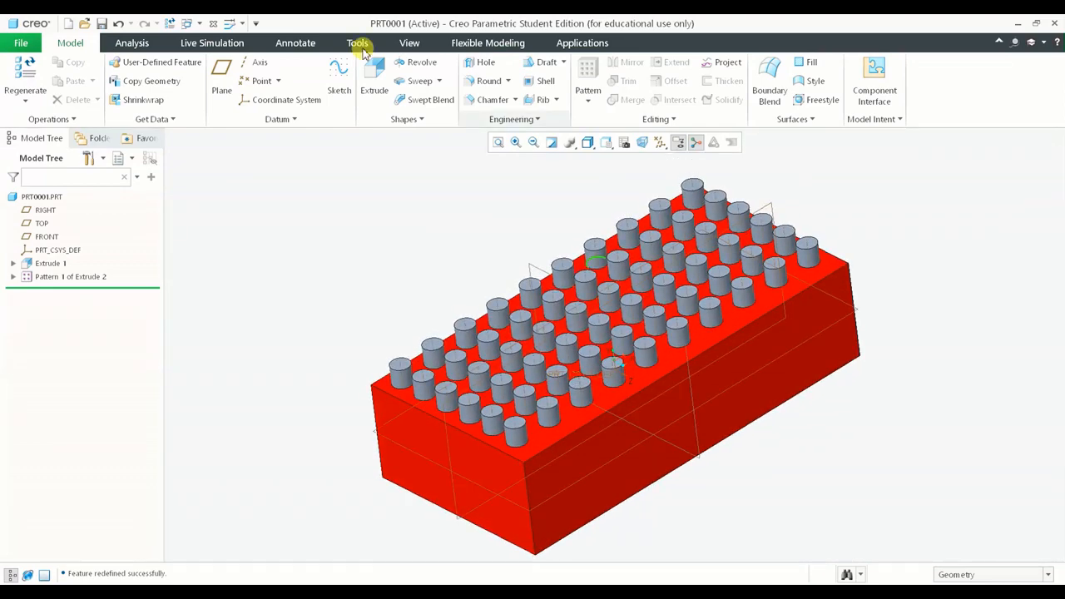
# - Reopen the definition of the cylinder grid pattern and show its driving dimensions for both directions
pyautogui.click(74, 277)
pyautogui.click(96, 198)
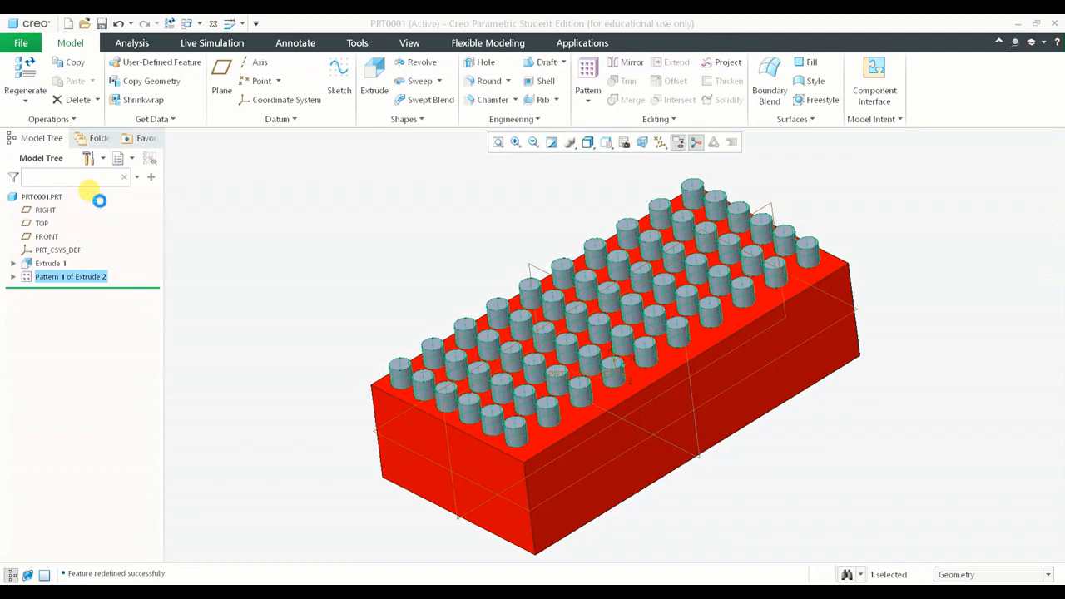
pyautogui.click(116, 120)
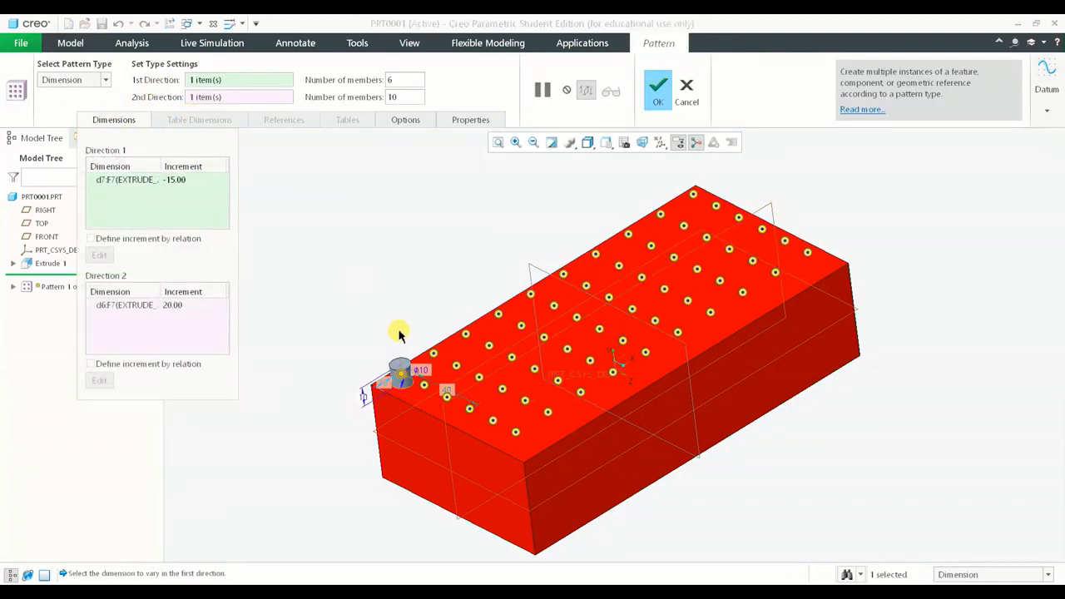
pyautogui.scroll(2, 470, 366)
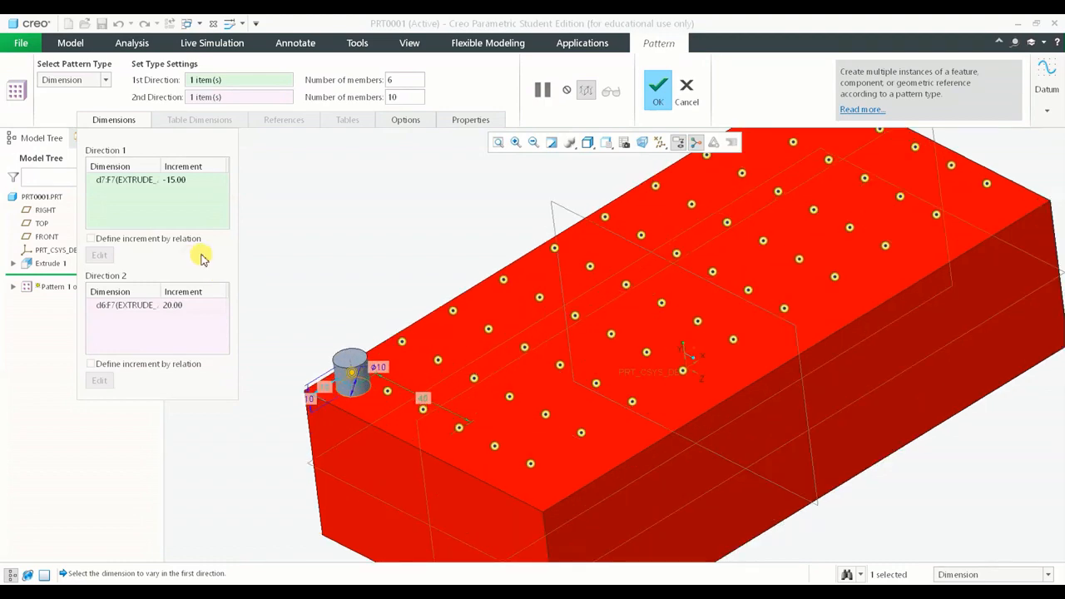
# - Exclude four members near the grid's centre, in columns 4 and 6 of row 3 and columns 5 and 6 of row 4, and apply the pattern
pyautogui.moveTo(637, 356); pyautogui.dragTo(582, 383, button='middle')
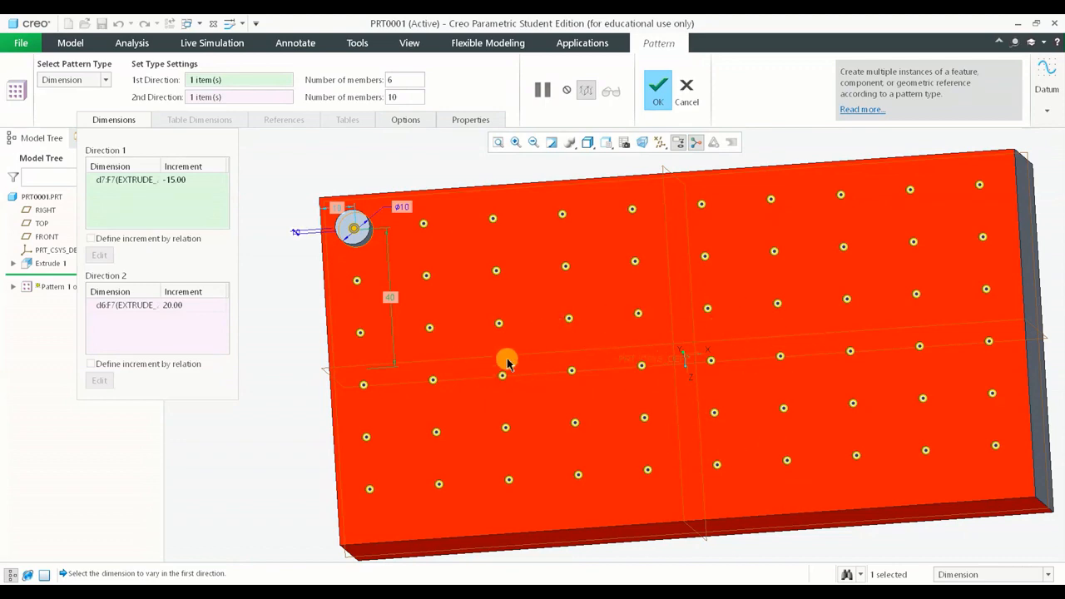
pyautogui.moveTo(507, 362); pyautogui.dragTo(510, 307, button='middle')
pyautogui.moveTo(686, 242)
pyautogui.mouseDown(button='middle')
pyautogui.moveTo(684, 266)
pyautogui.moveTo(684, 245)
pyautogui.mouseUp(button='middle')
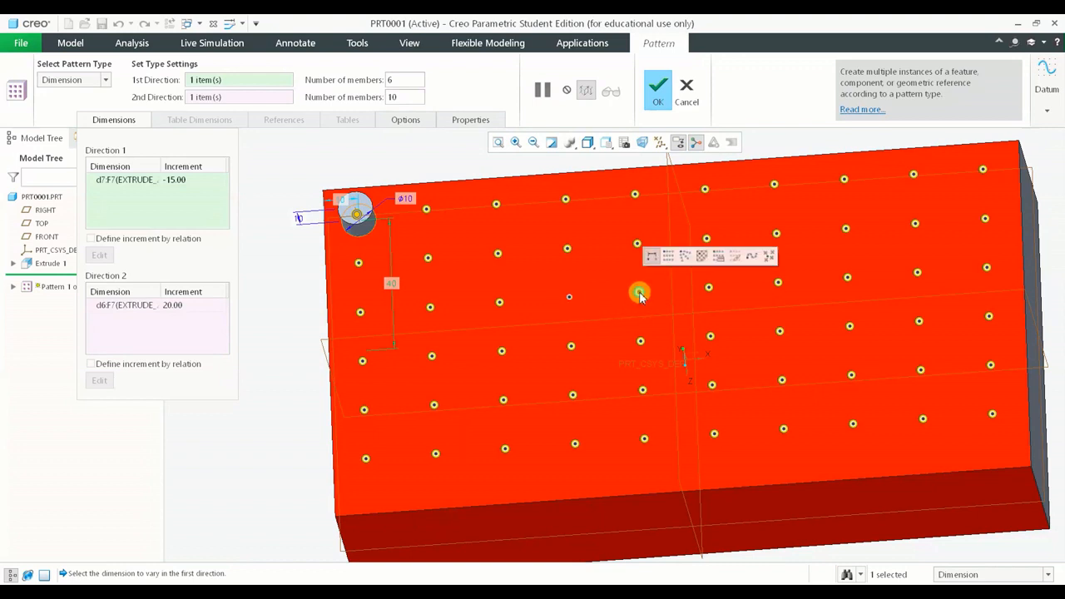
pyautogui.click(708, 288)
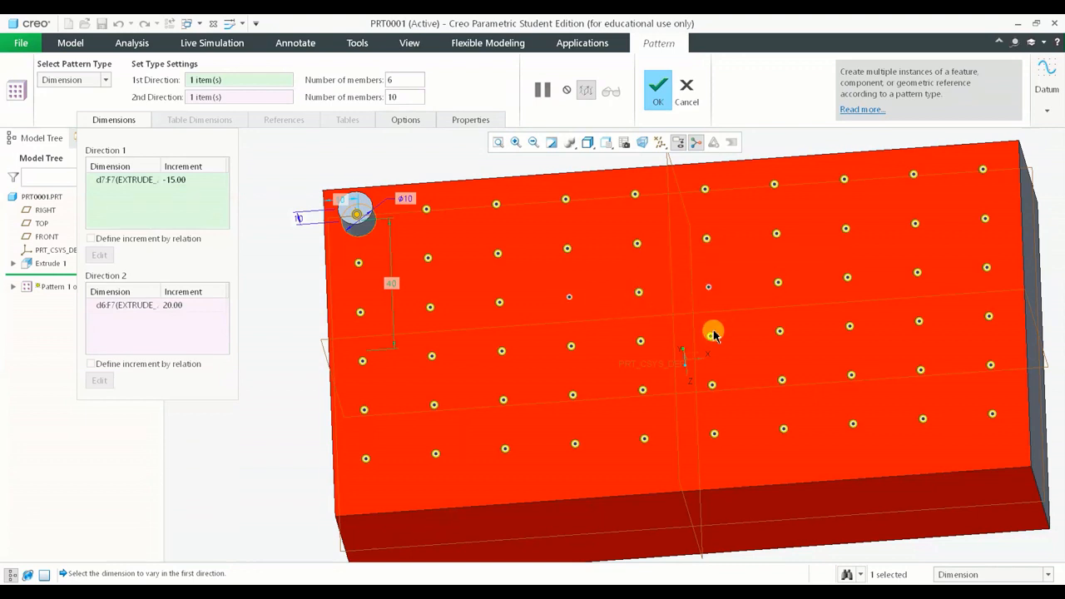
pyautogui.click(710, 336)
pyautogui.click(638, 341)
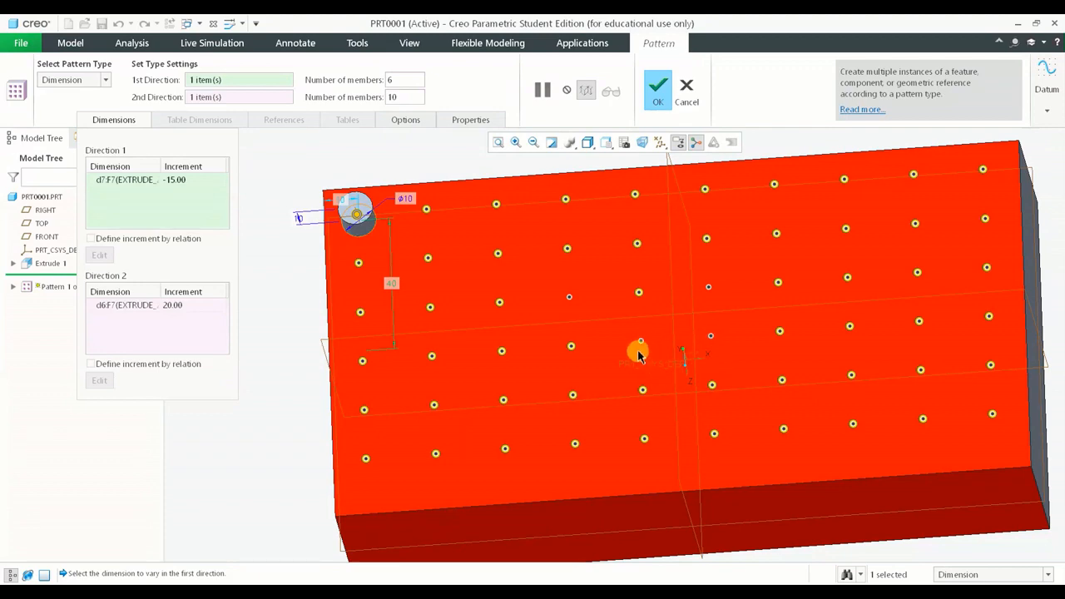
pyautogui.middleClick(620, 341)
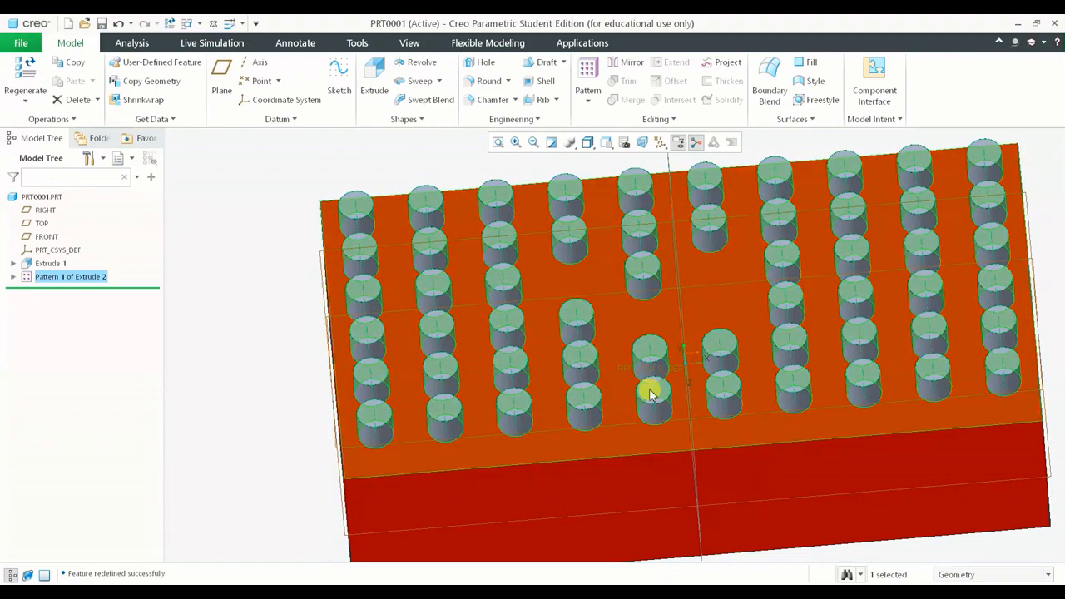
pyautogui.moveTo(649, 387)
pyautogui.mouseDown(button='middle')
pyautogui.moveTo(677, 344)
pyautogui.moveTo(665, 375)
pyautogui.mouseUp(button='middle')
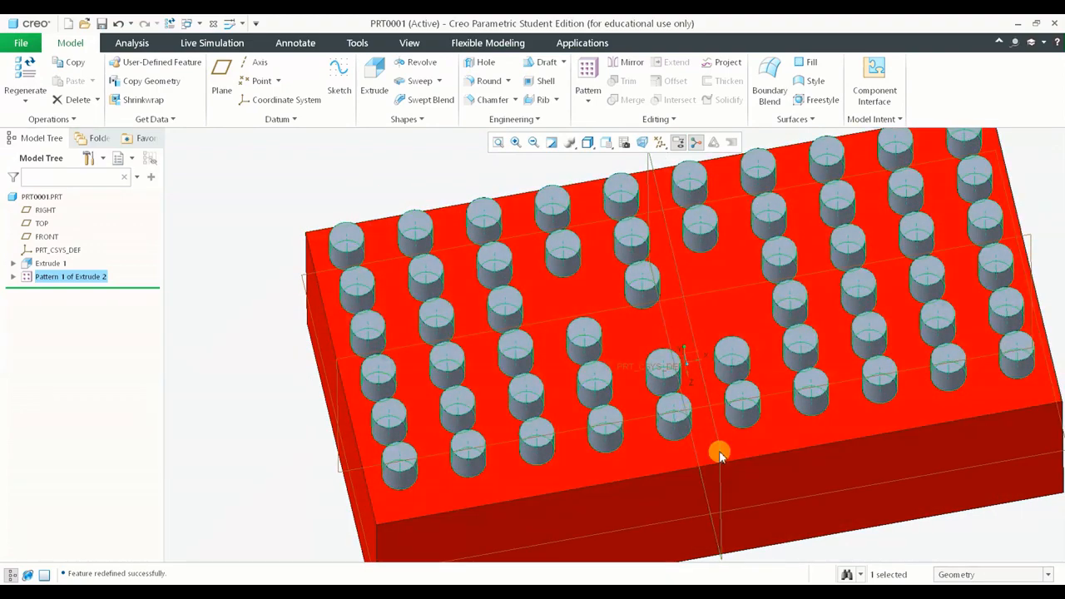
# - Reopen the definition of the two-direction cylinder pattern on the block for editing
pyautogui.moveTo(671, 309)
pyautogui.mouseDown(button='middle')
pyautogui.moveTo(737, 322)
pyautogui.moveTo(676, 302)
pyautogui.mouseUp(button='middle')
pyautogui.rightClick(65, 281)
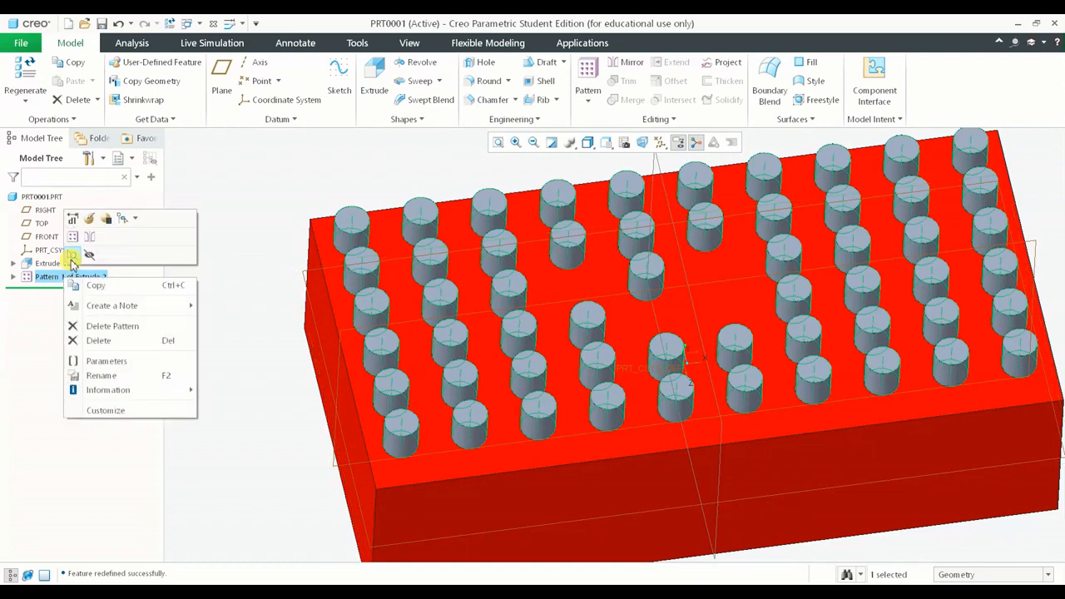
pyautogui.click(86, 219)
# - Exclude four more members near the grid's centre, in column 5 of row 3, column 4 of row 4 and columns 4 and 5 of row 5, and apply
pyautogui.scroll(5, 594, 311)
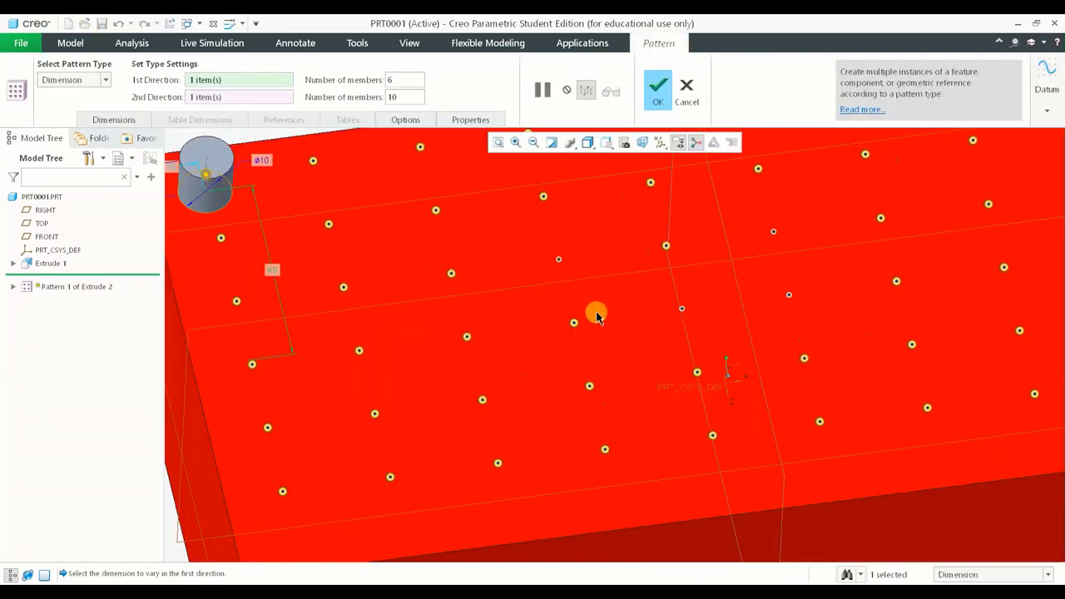
pyautogui.scroll(-5, 524, 260)
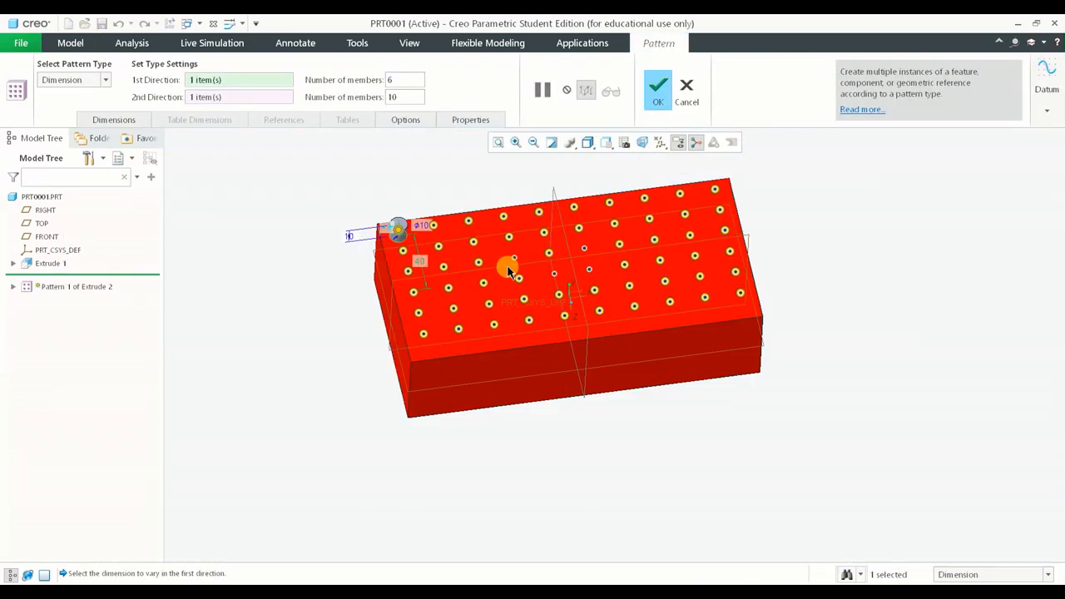
pyautogui.scroll(2, 507, 266)
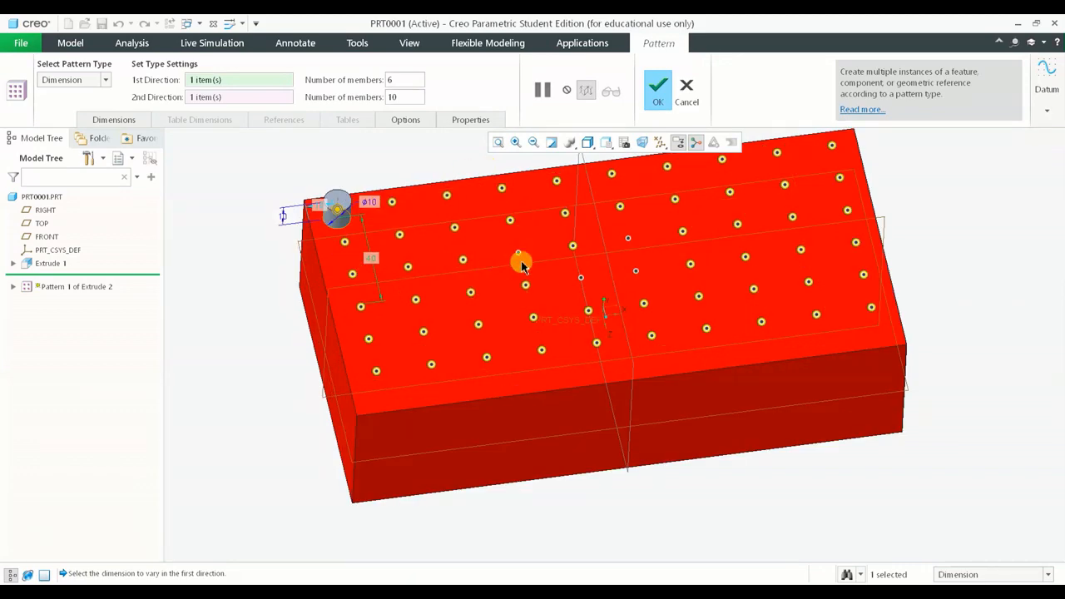
pyautogui.scroll(-2, 532, 257)
pyautogui.scroll(6, 458, 282)
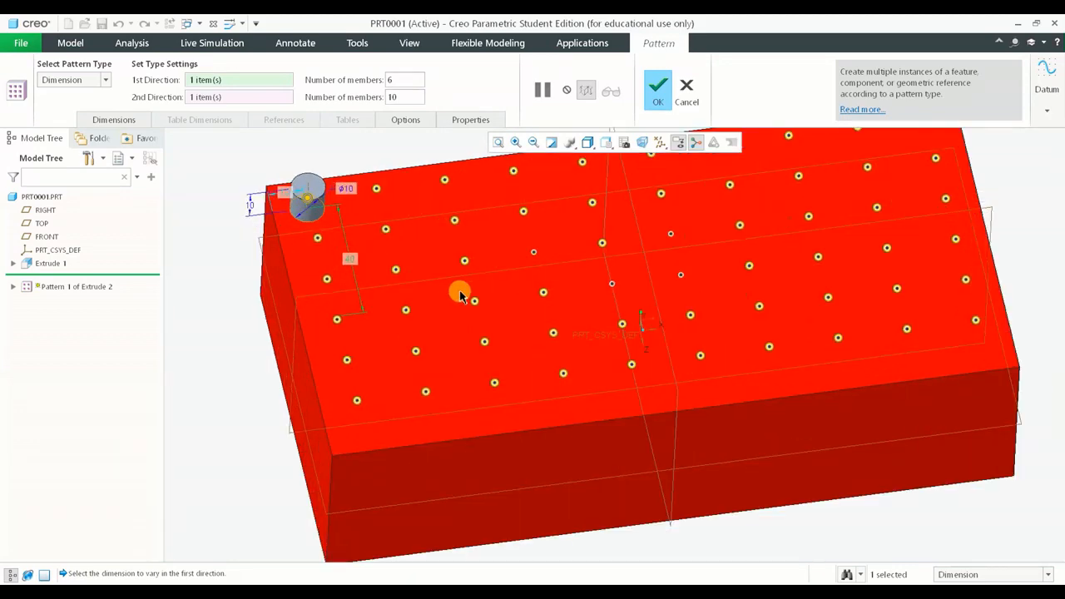
pyautogui.keyDown('shift'); pyautogui.moveTo(608, 277); pyautogui.dragTo(584, 340, button='middle'); pyautogui.keyUp('shift')
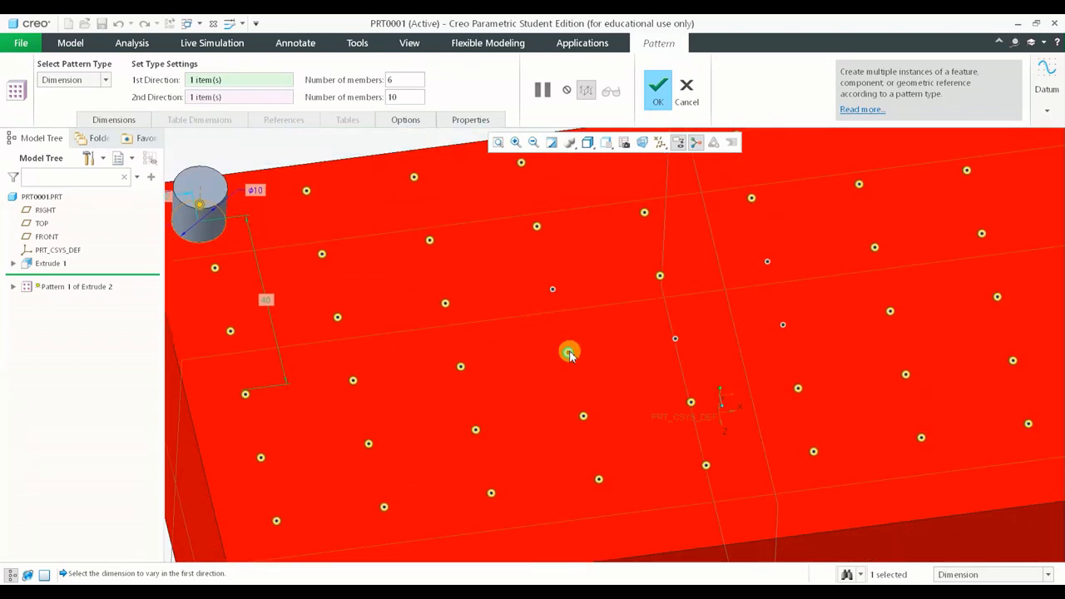
pyautogui.click(584, 417)
pyautogui.click(688, 404)
pyautogui.click(659, 284)
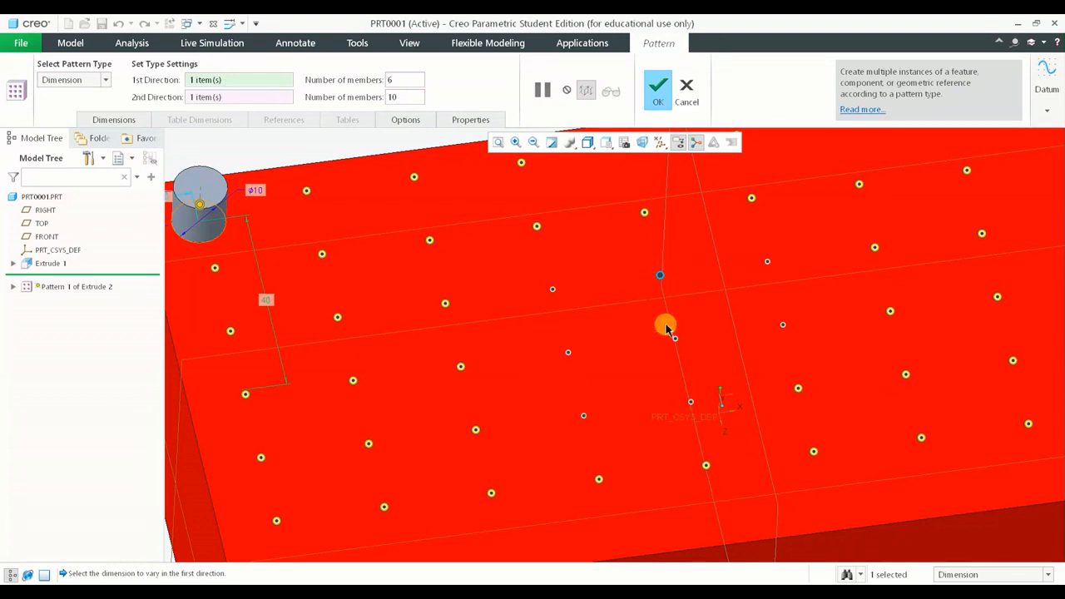
pyautogui.hotkey('ctrl', 'd')
pyautogui.click(655, 93)
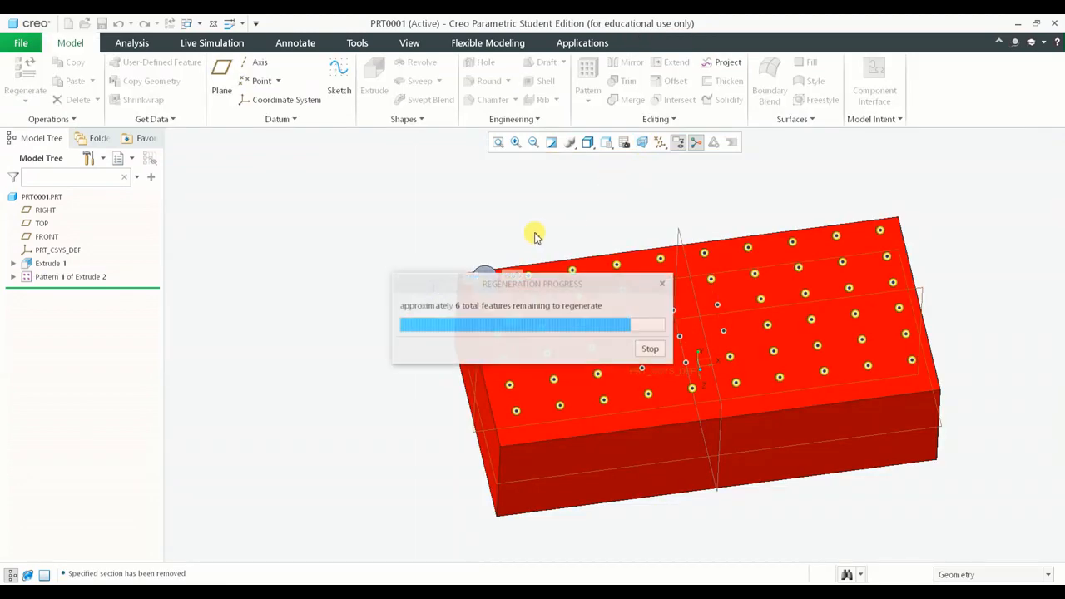